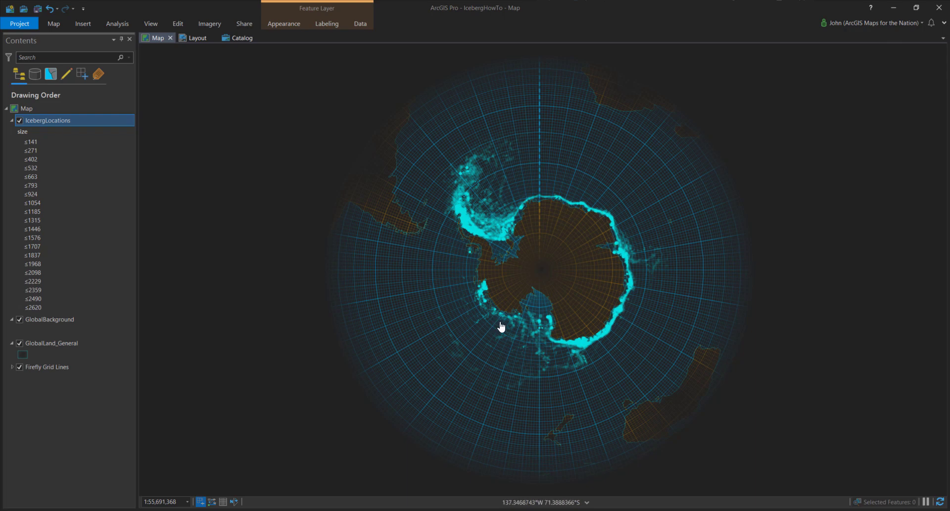
Step: Apply the Firefly_9 glow symbol from the gallery to the IcebergLocations points
right_click(90, 119)
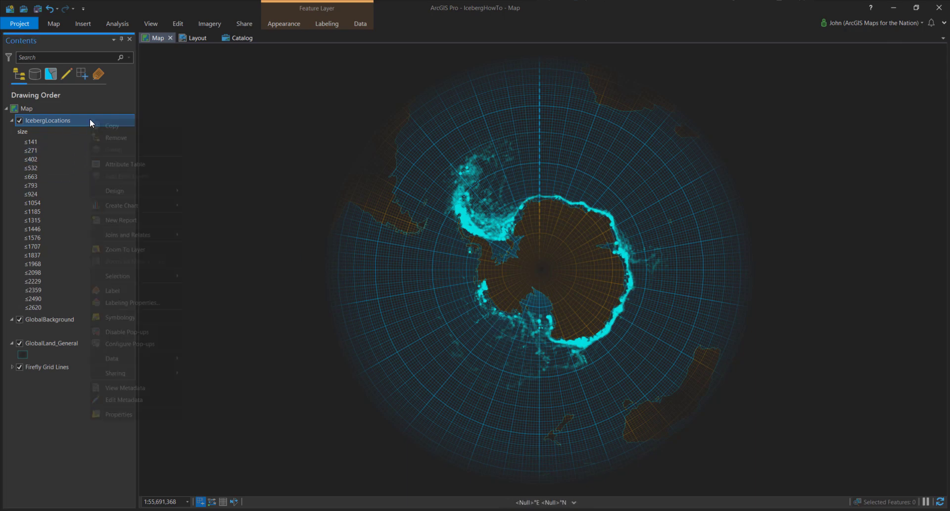
click(124, 319)
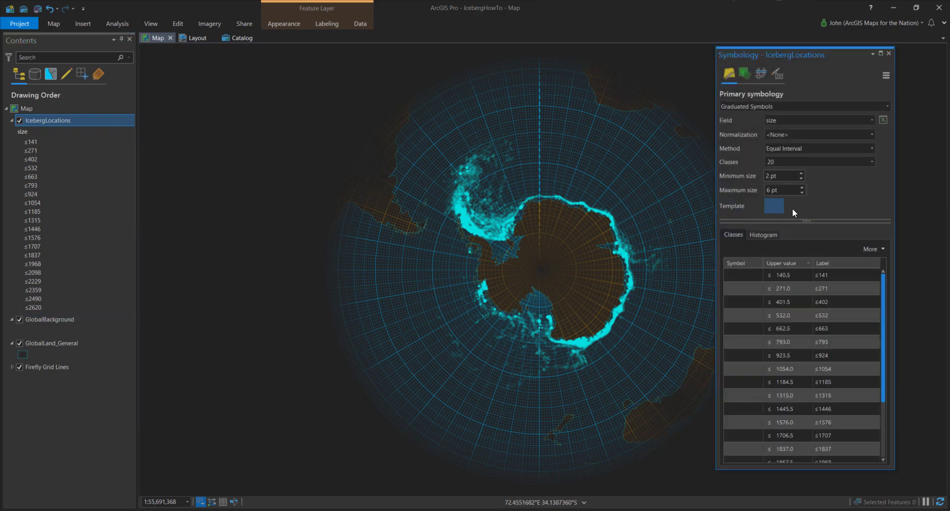
click(773, 210)
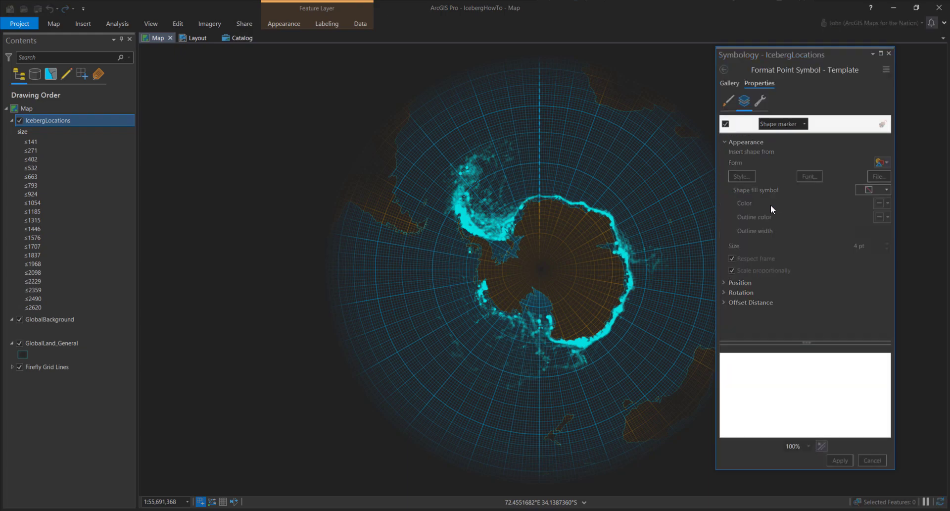
click(730, 83)
click(726, 191)
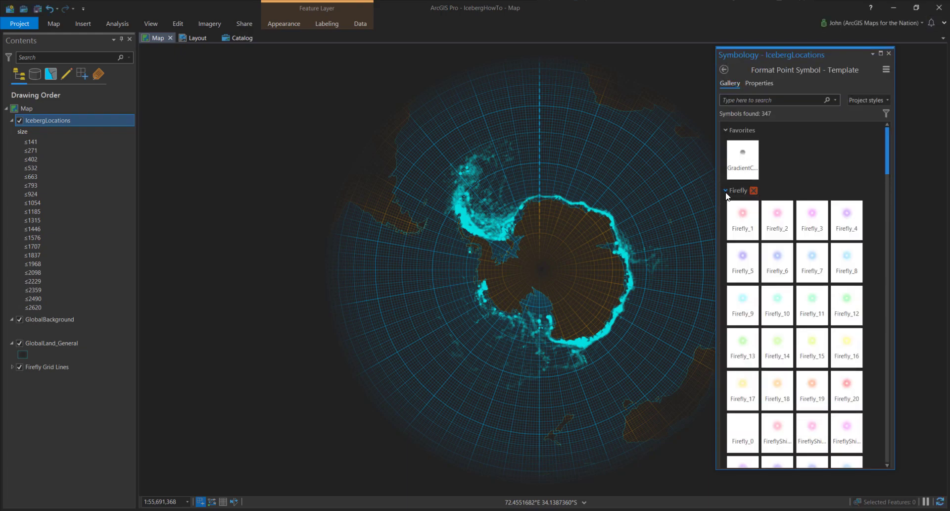
click(743, 304)
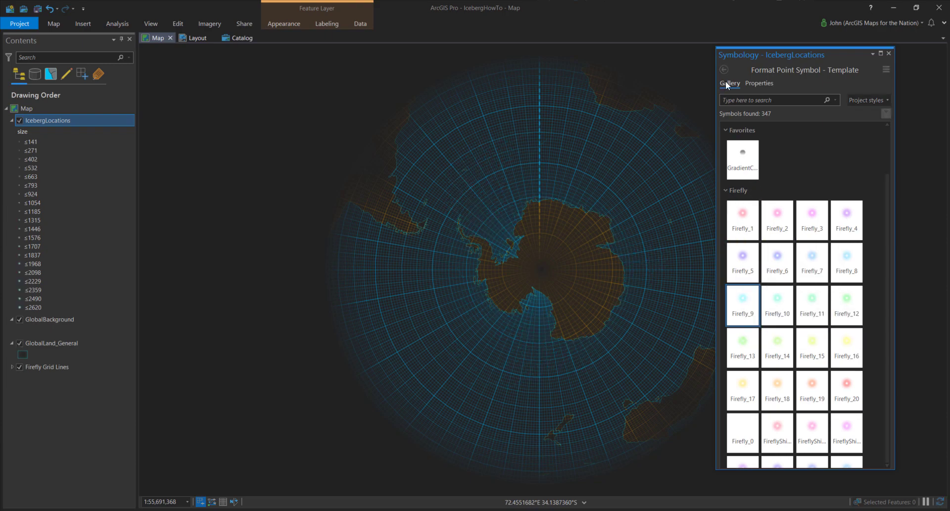
Step: Set the maximum symbol size to 12 pt and close the Symbology pane
click(723, 68)
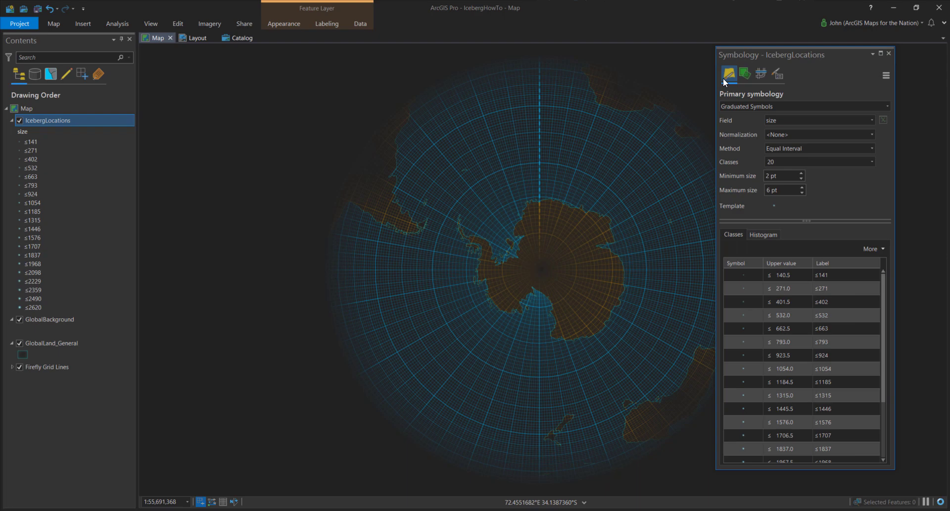
double_click(768, 190)
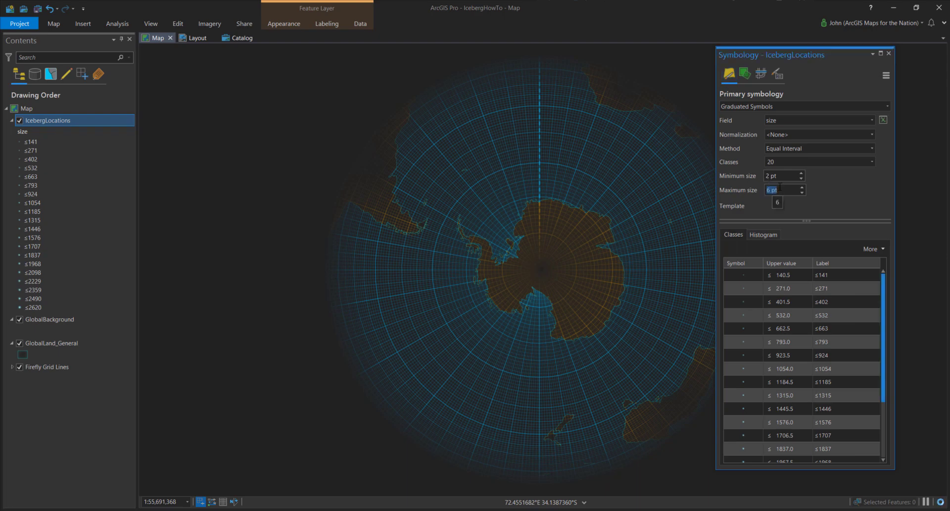
text(12)
key(Return)
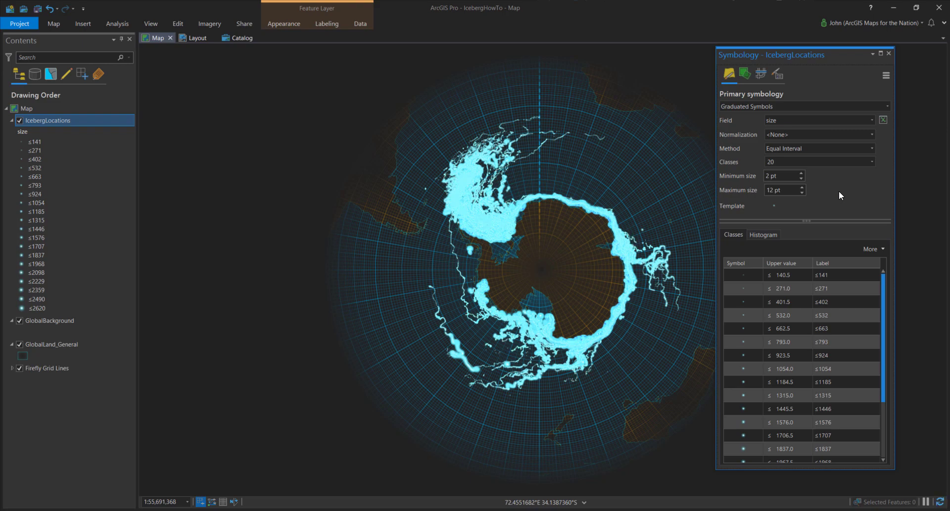
click(889, 53)
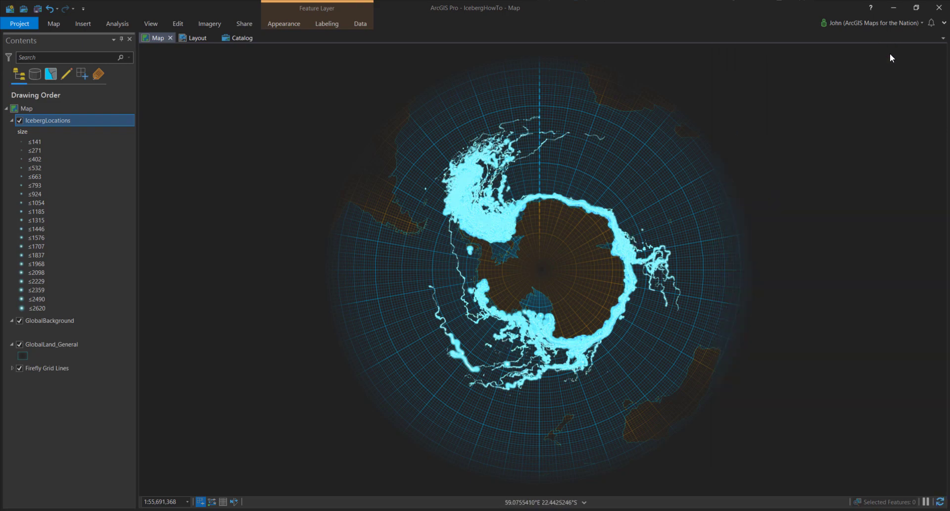
Step: In the IcebergLocations attribute table, add a new field named Month with a Long data type
right_click(91, 120)
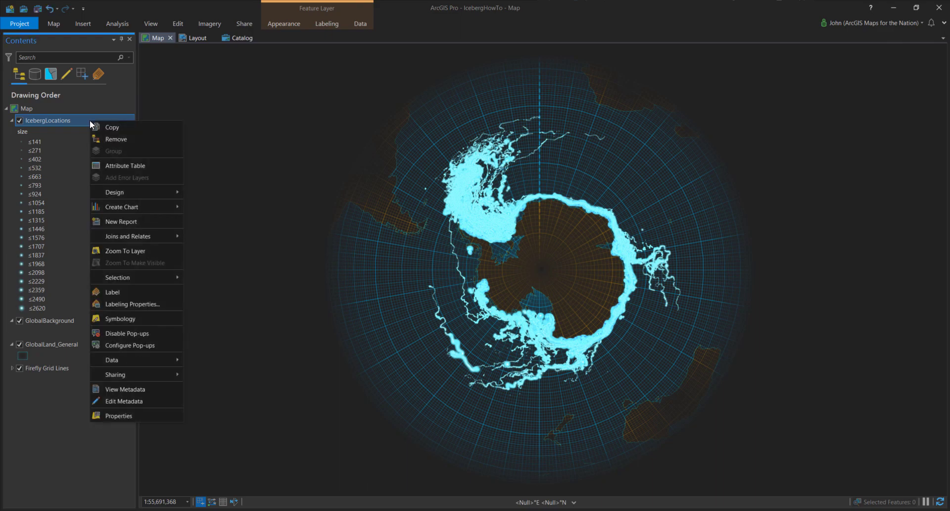
click(110, 165)
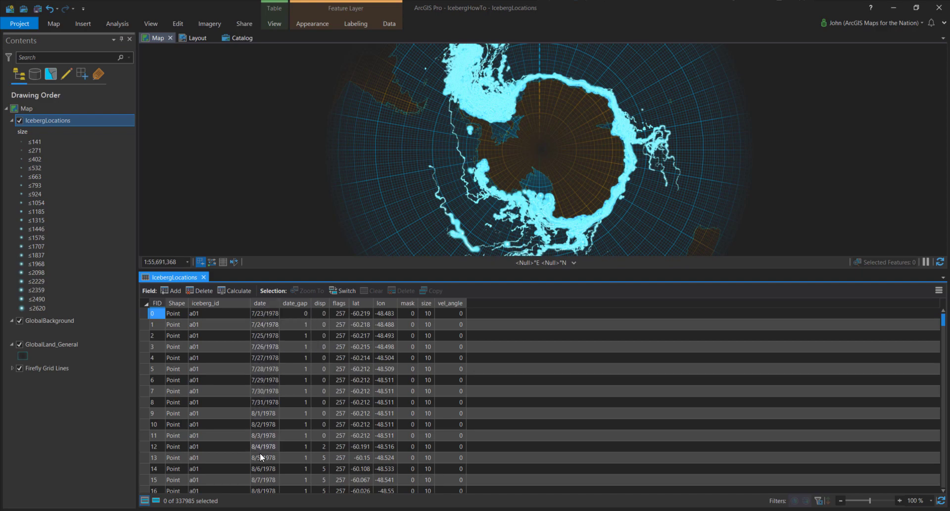
click(172, 291)
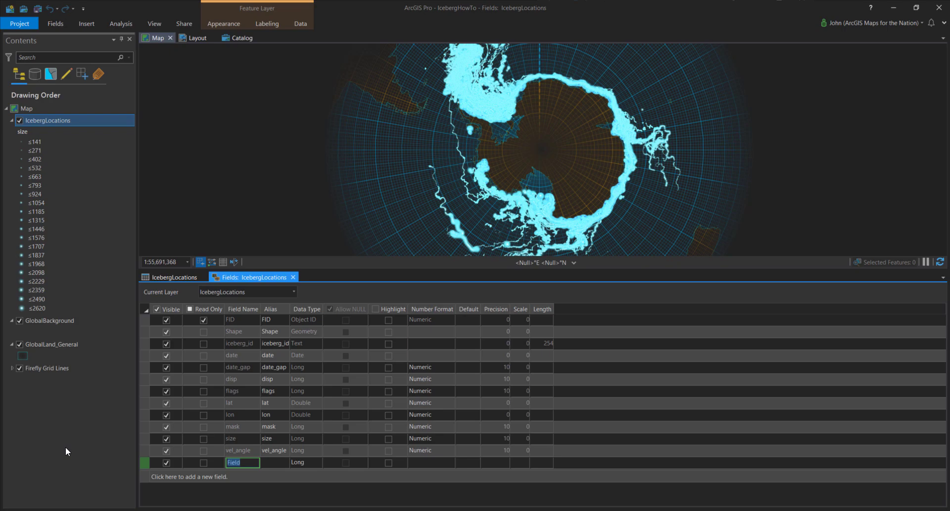
text(Month)
click(315, 462)
click(318, 463)
click(308, 473)
Step: Save the new Month field and return to the attribute table
click(58, 24)
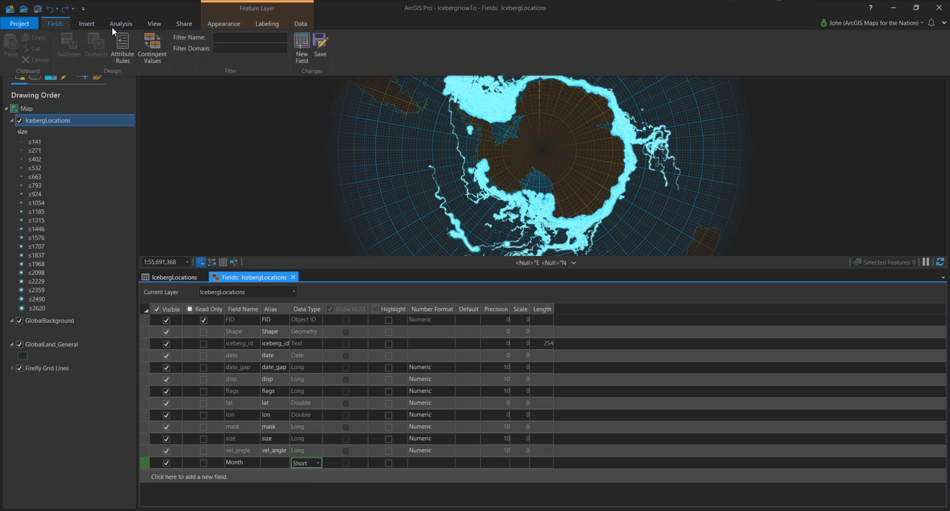
click(319, 46)
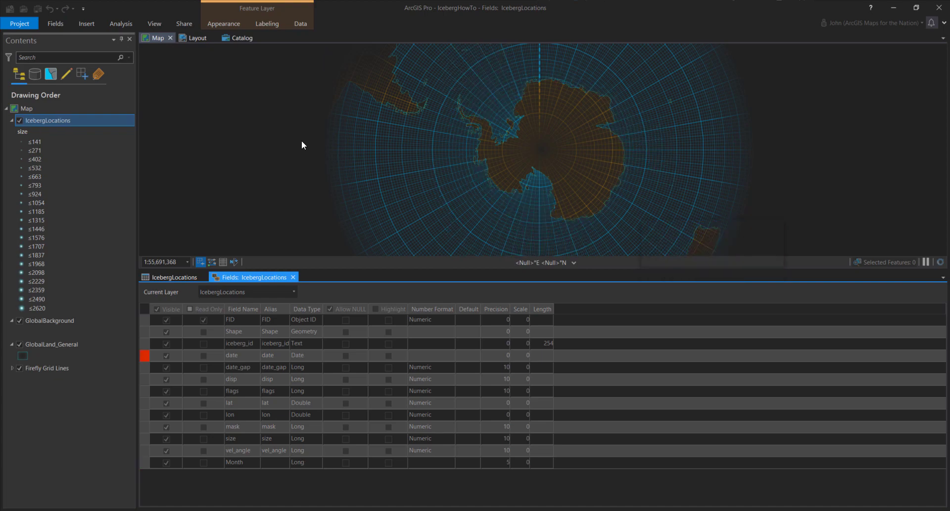
click(293, 277)
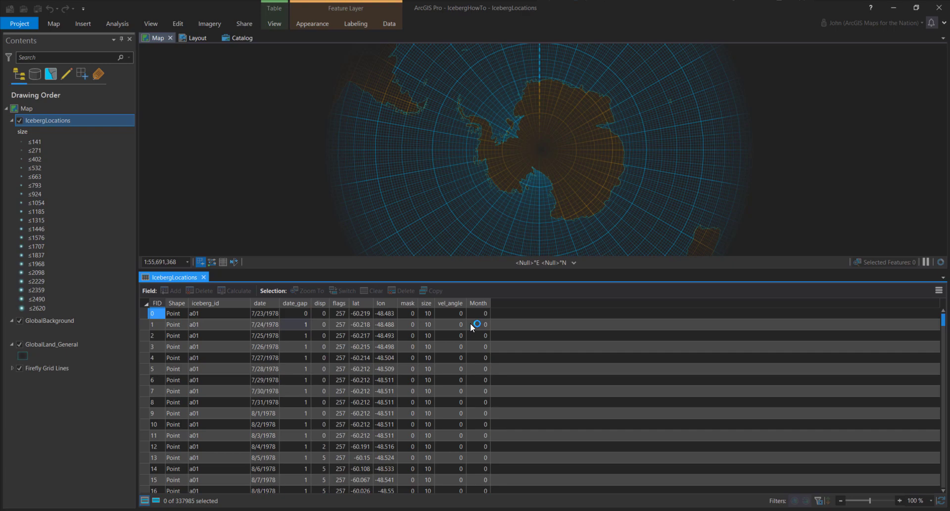
mouse_move(478, 307)
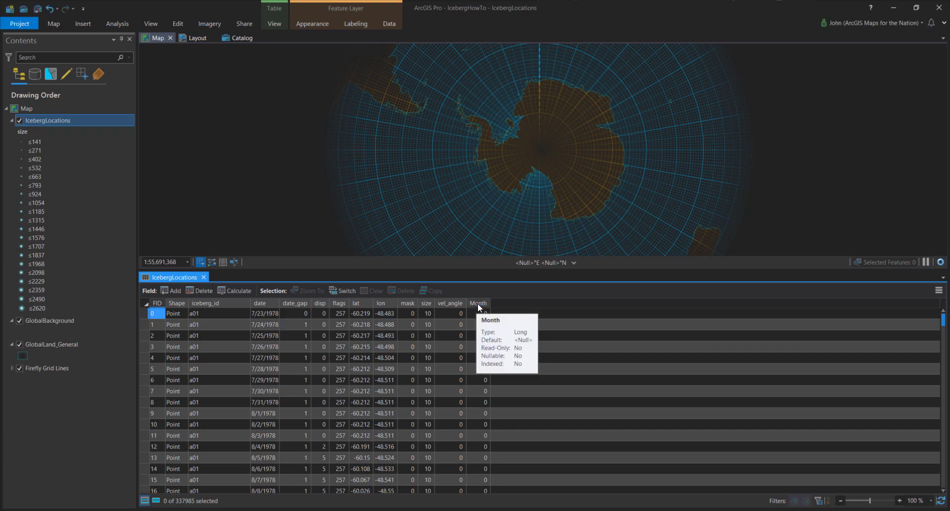
Step: Calculate the Month field with the Arcade expression Month($feature.date)+1 for all records
right_click(478, 306)
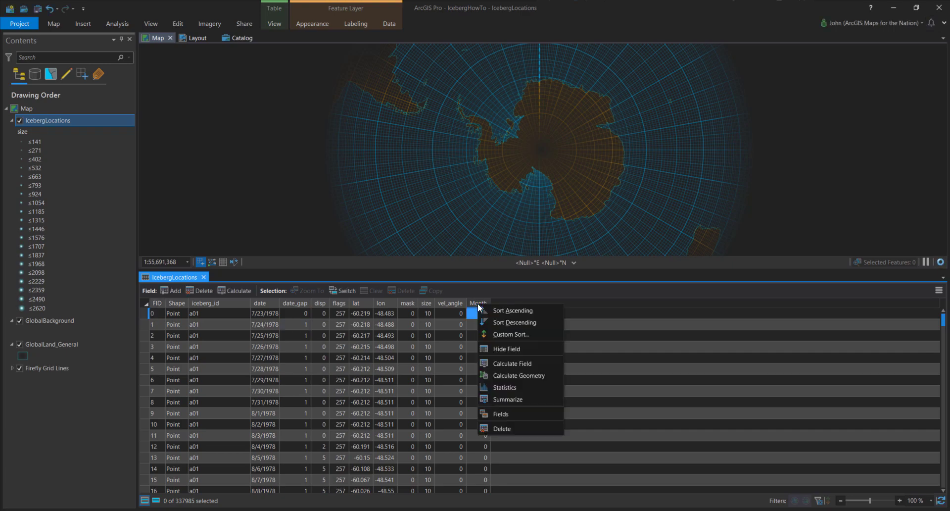
click(512, 363)
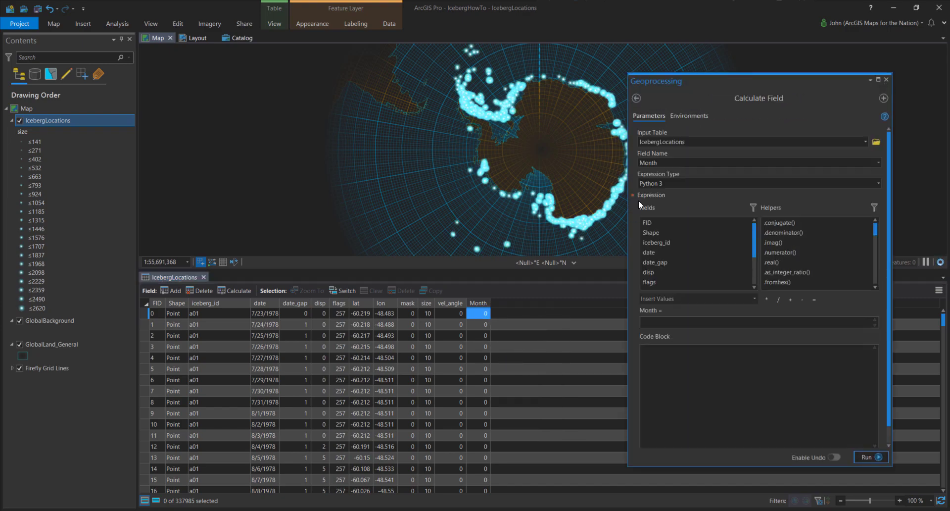
click(877, 181)
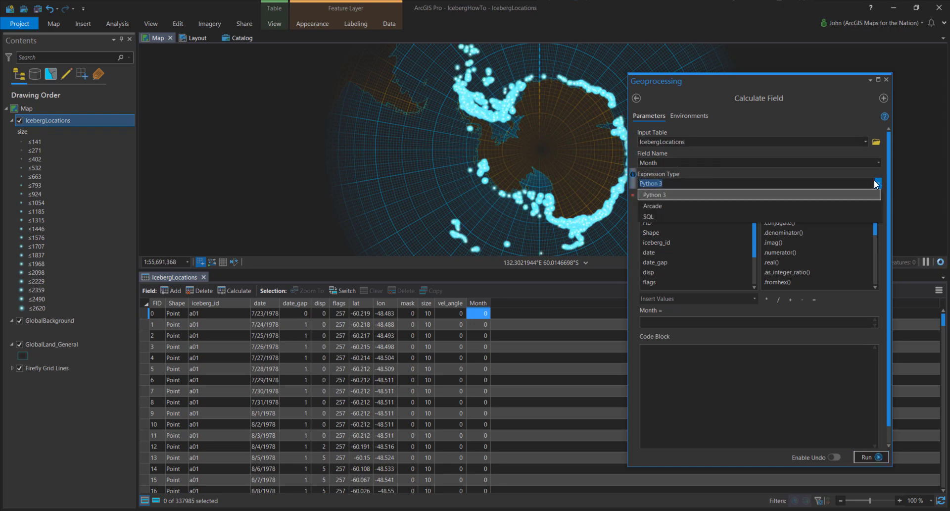
click(805, 203)
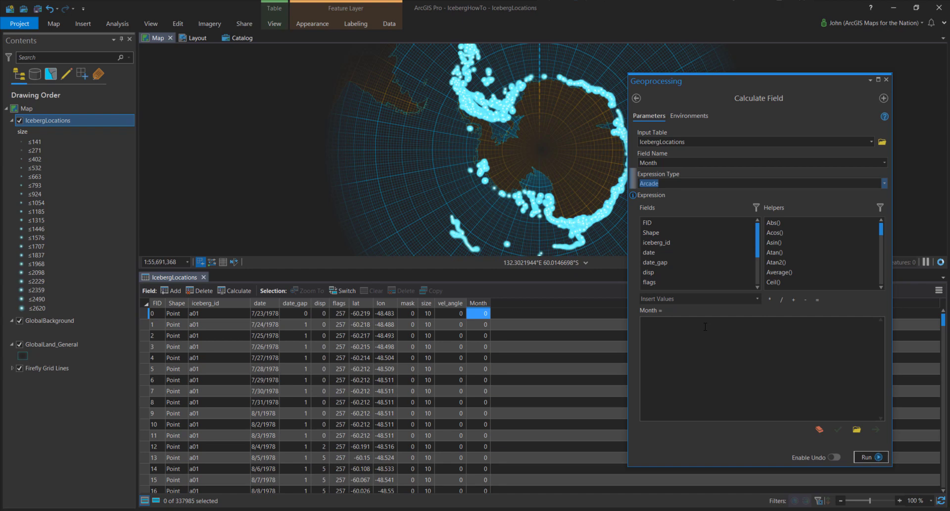
click(710, 325)
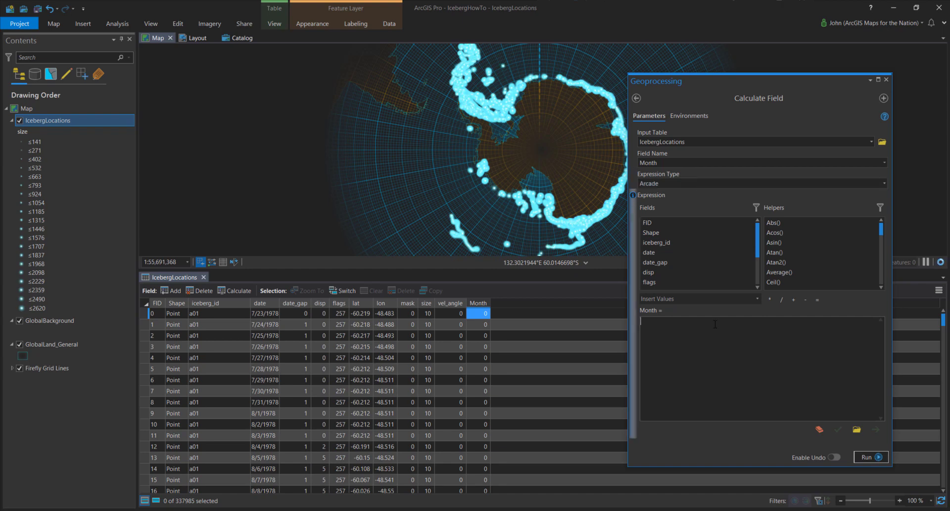
text(Month()
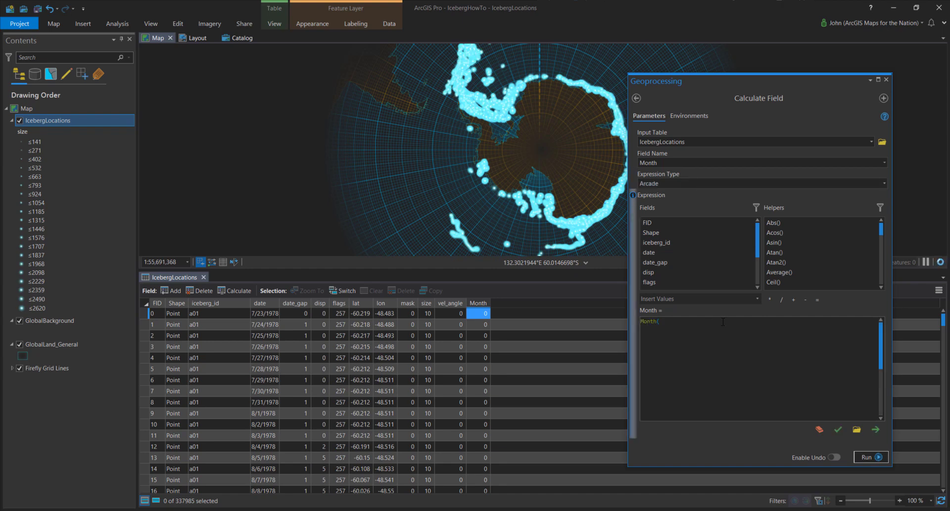
double_click(652, 253)
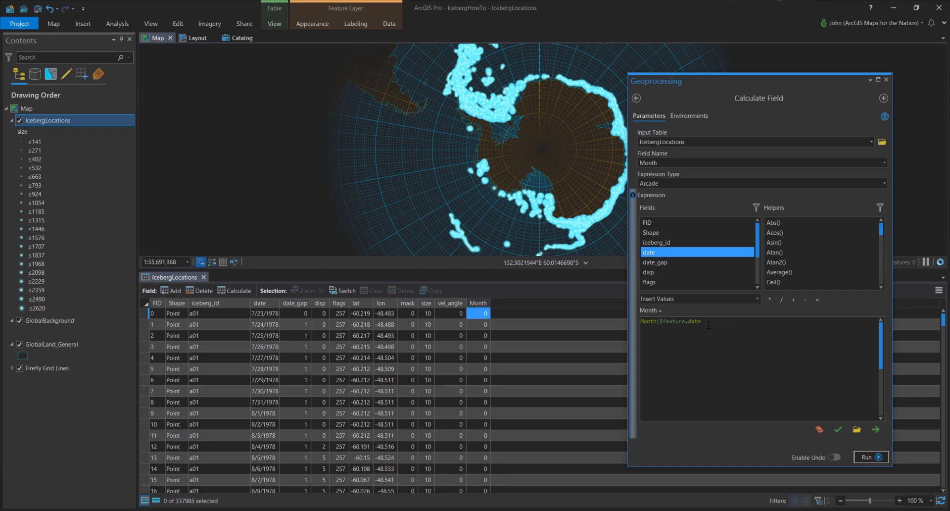
click(662, 376)
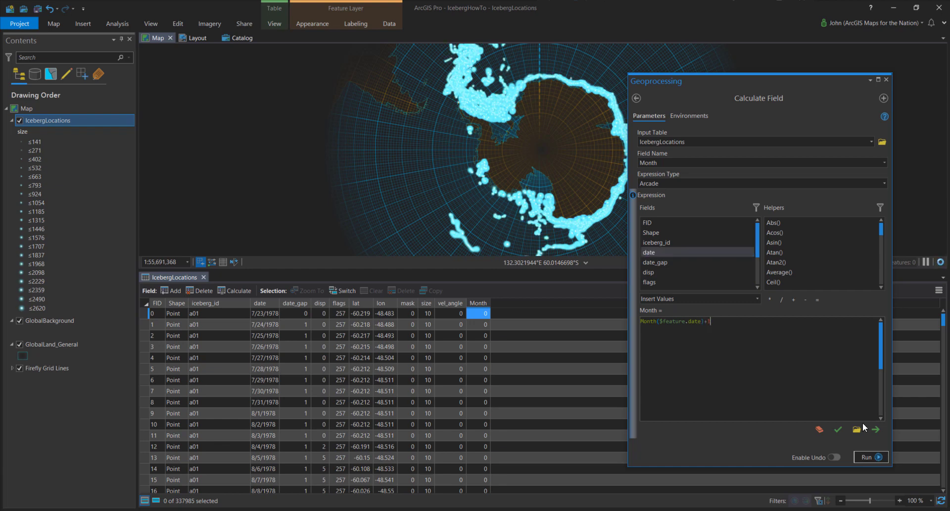
click(867, 457)
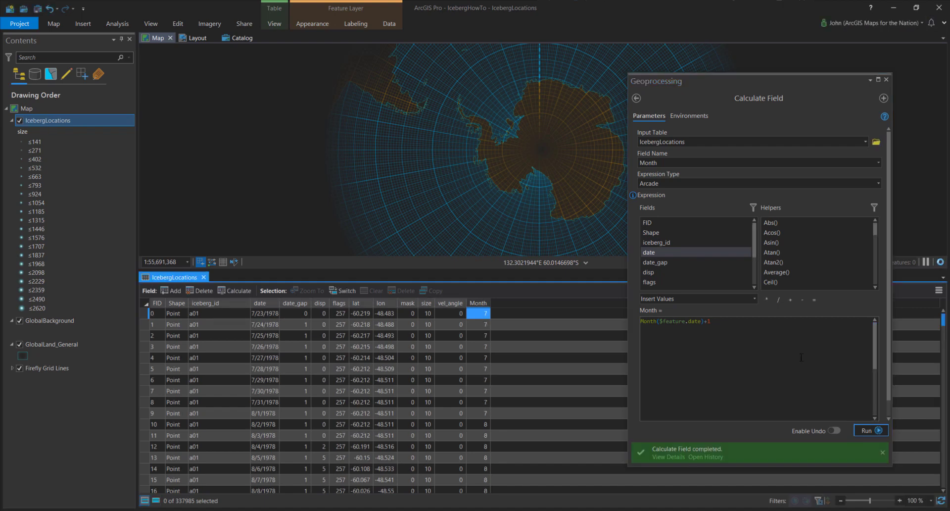
click(886, 80)
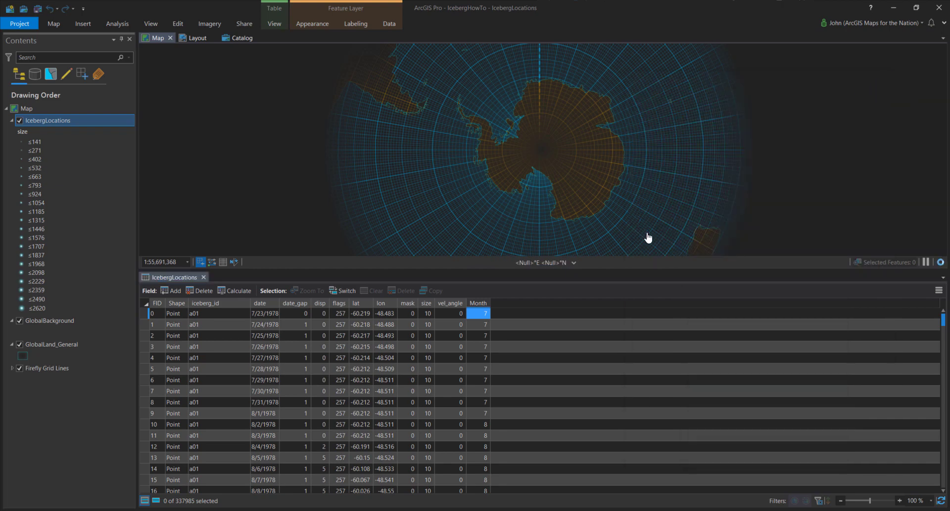
Step: Close the attribute table to reveal the full polar map of iceberg points around Antarctica
click(203, 278)
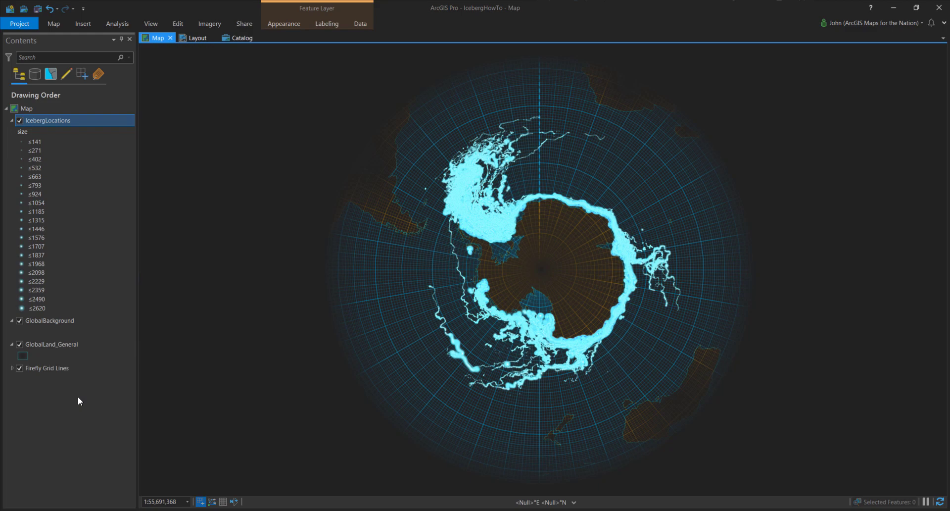
Step: Add the definition query 'Month is equal to 1' in the IcebergLocations layer properties
right_click(105, 120)
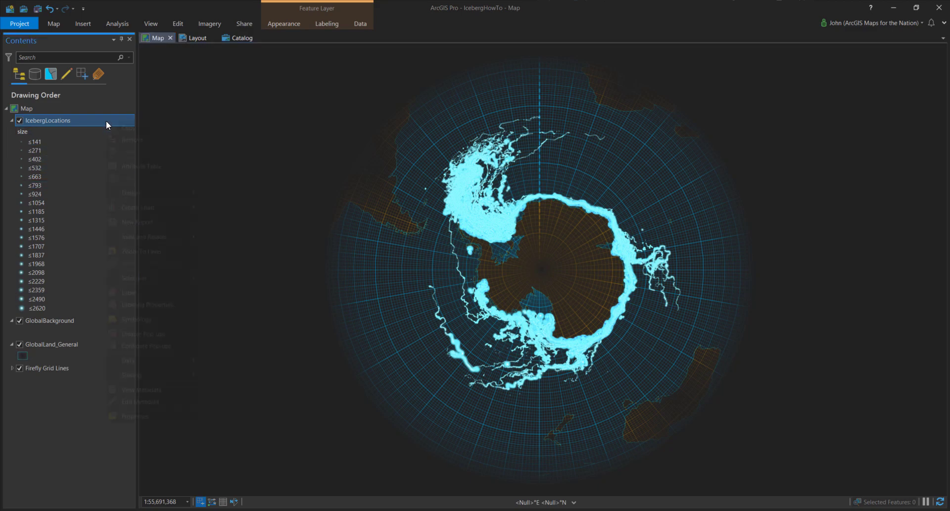
click(140, 417)
click(345, 261)
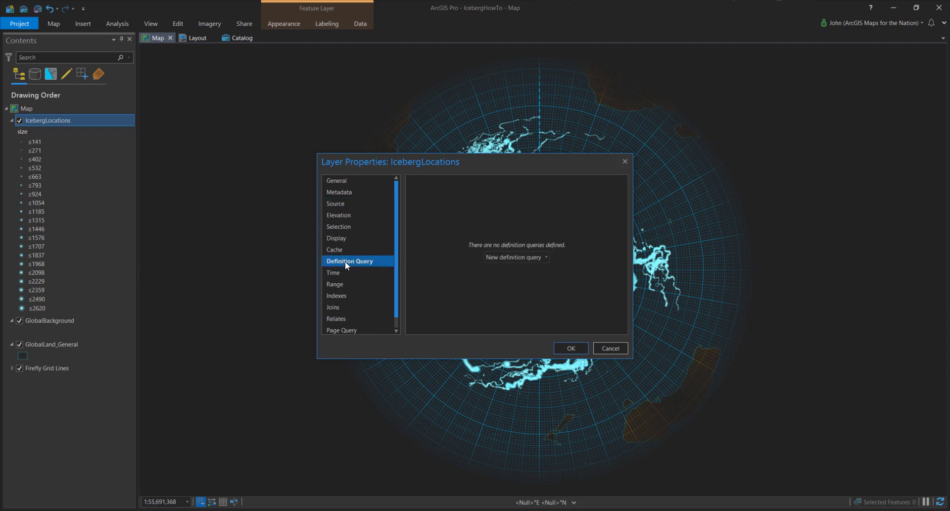
click(509, 257)
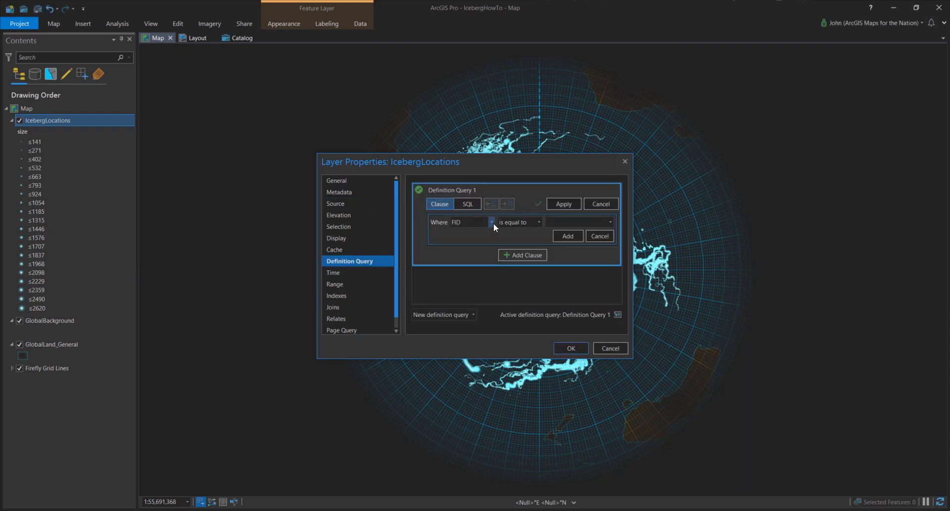
click(493, 222)
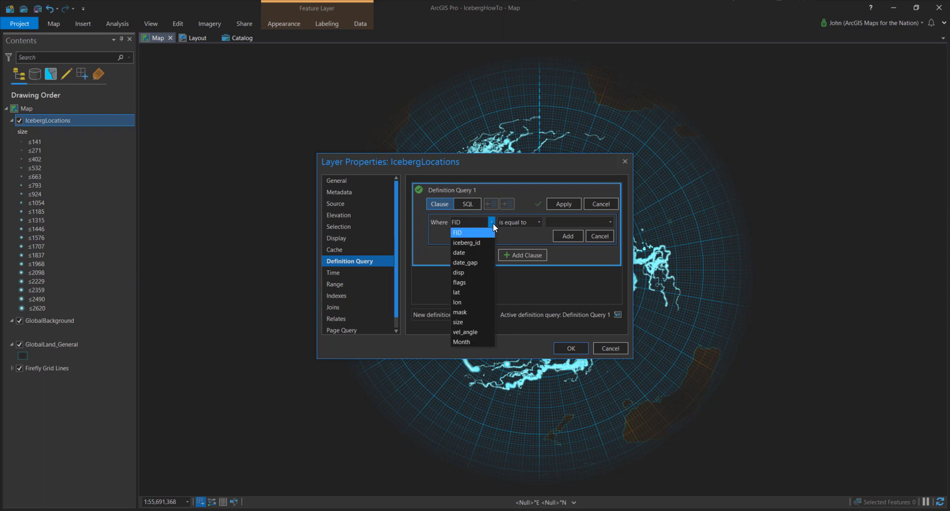
click(463, 342)
click(557, 224)
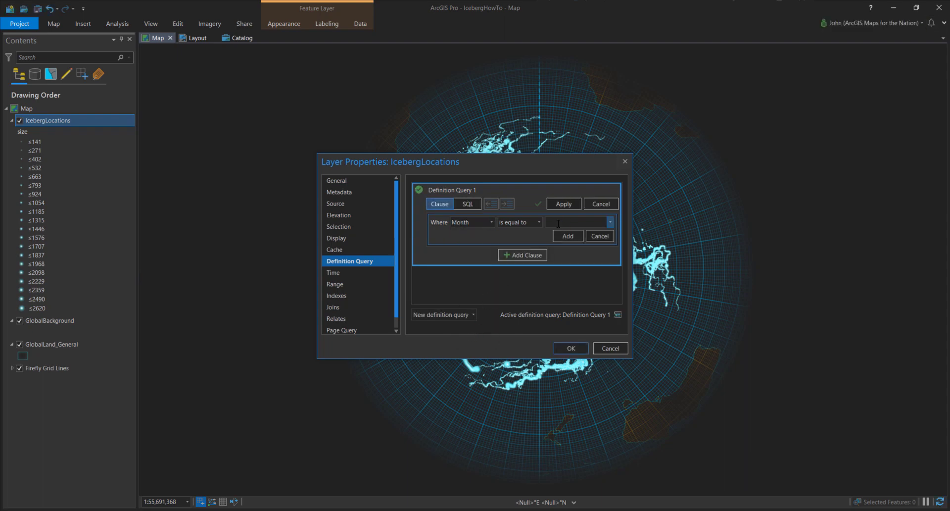
text(1)
click(567, 236)
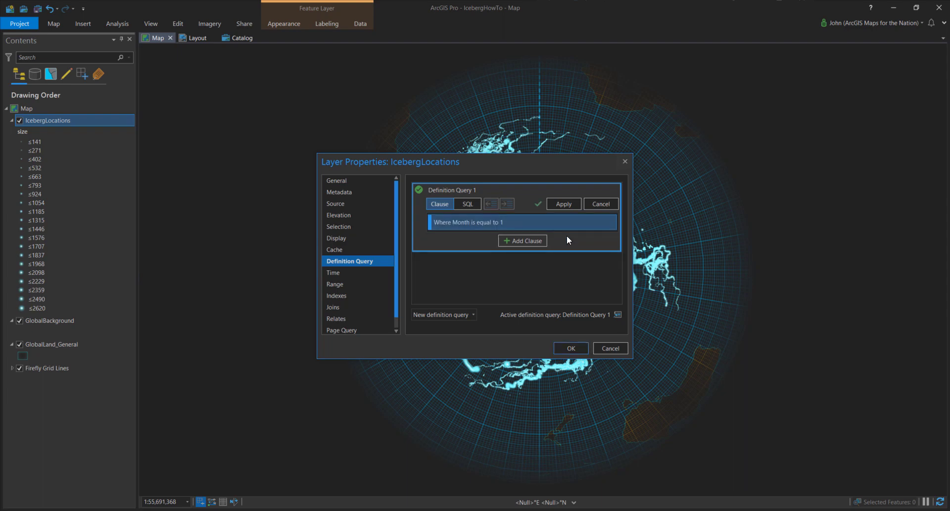
click(569, 346)
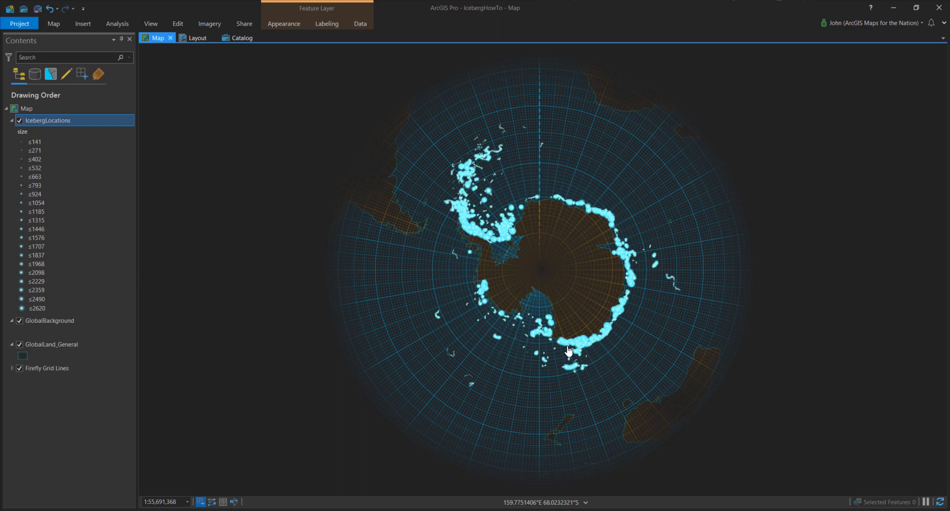
Step: Rename the layer to IcebergLocations1, hide it, and collapse its legend
click(54, 120)
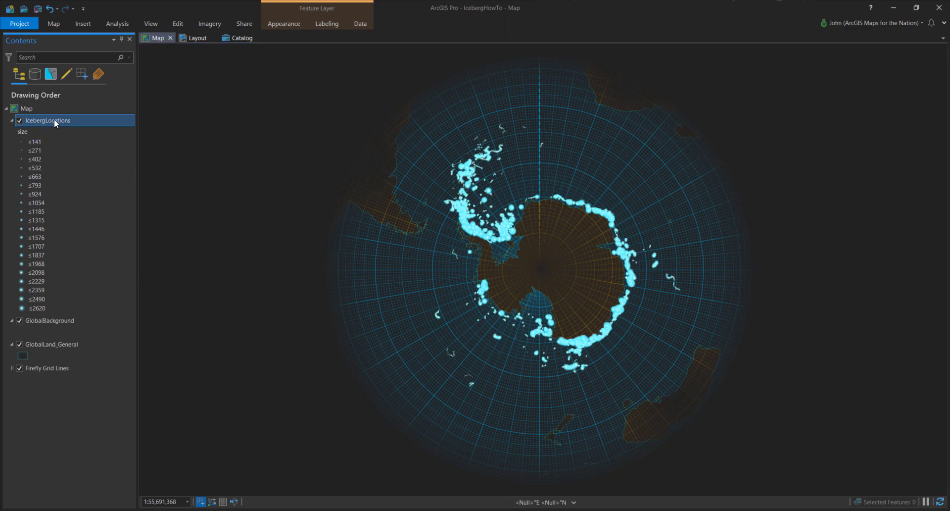
click(70, 118)
text(1)
key(Return)
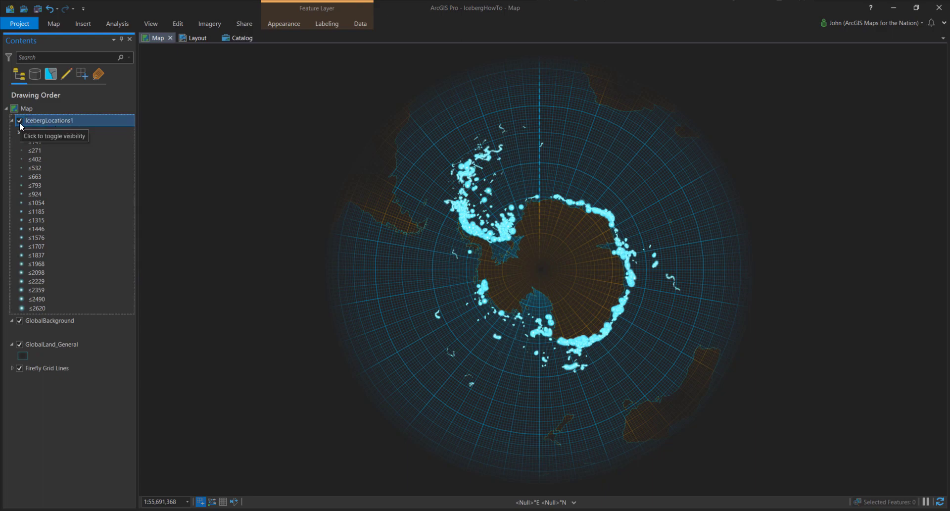
click(19, 121)
click(13, 121)
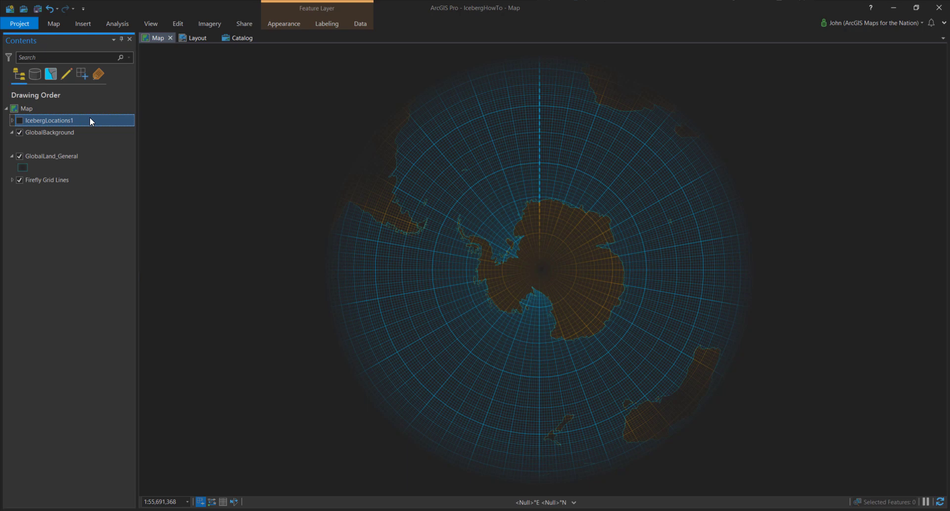
Step: Copy and paste the layer repeatedly to make twelve copies, then reorder a copy in the list
right_click(90, 117)
click(94, 111)
right_click(93, 109)
click(113, 127)
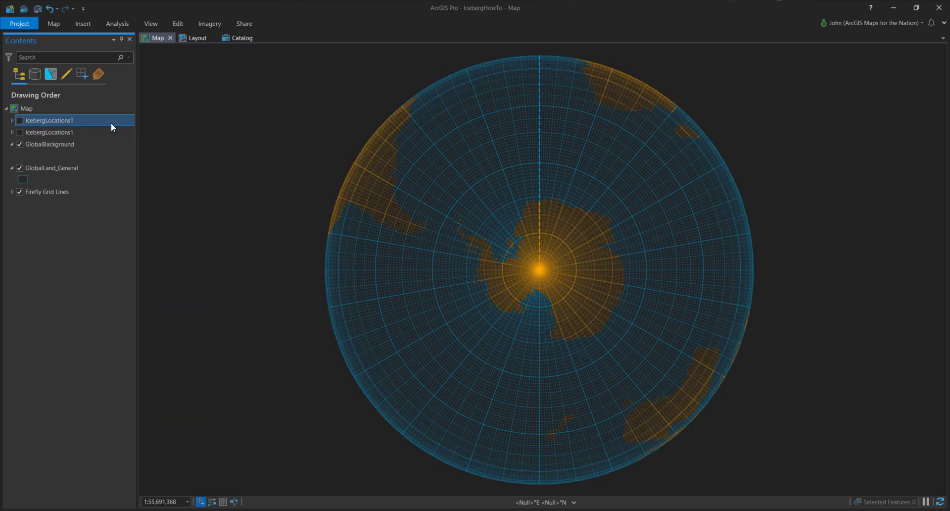
shift+click(92, 126)
right_click(102, 115)
click(117, 125)
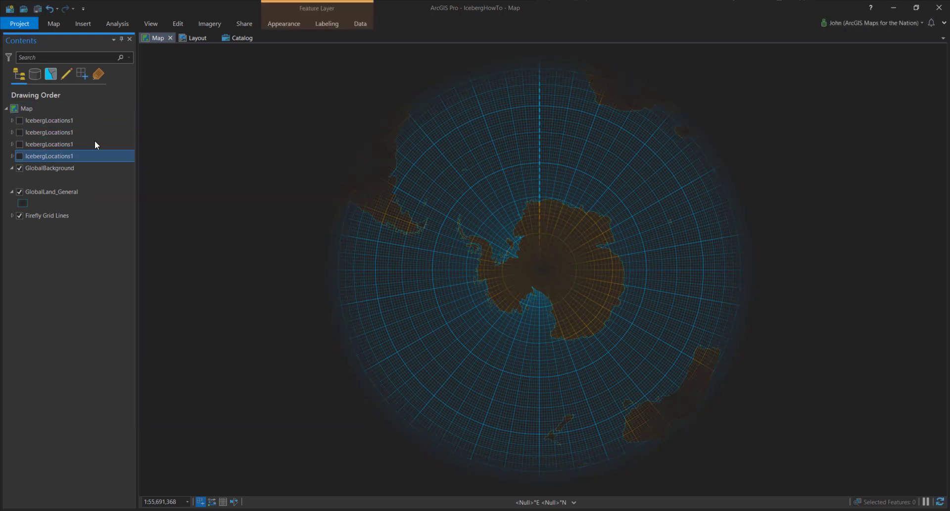
shift+click(93, 120)
right_click(93, 119)
click(109, 129)
right_click(99, 109)
click(120, 118)
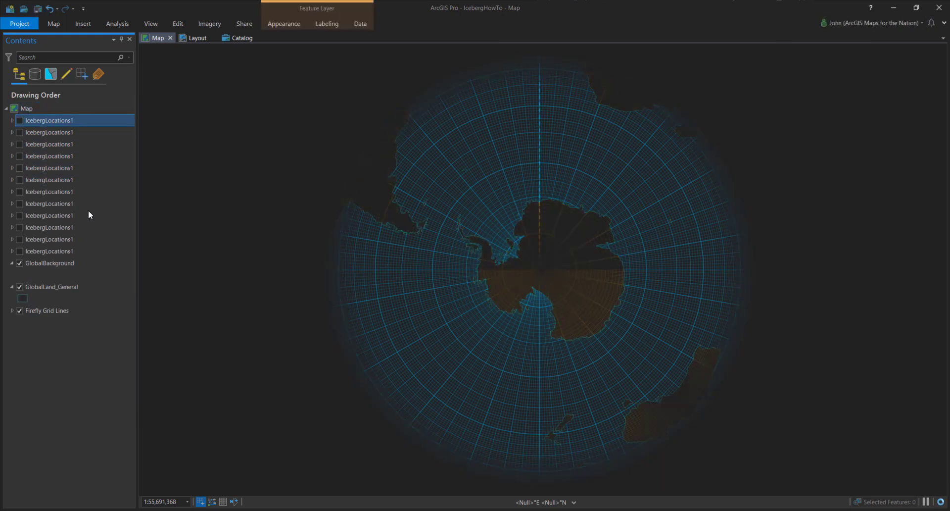
click(72, 239)
drag(72, 236, 73, 121)
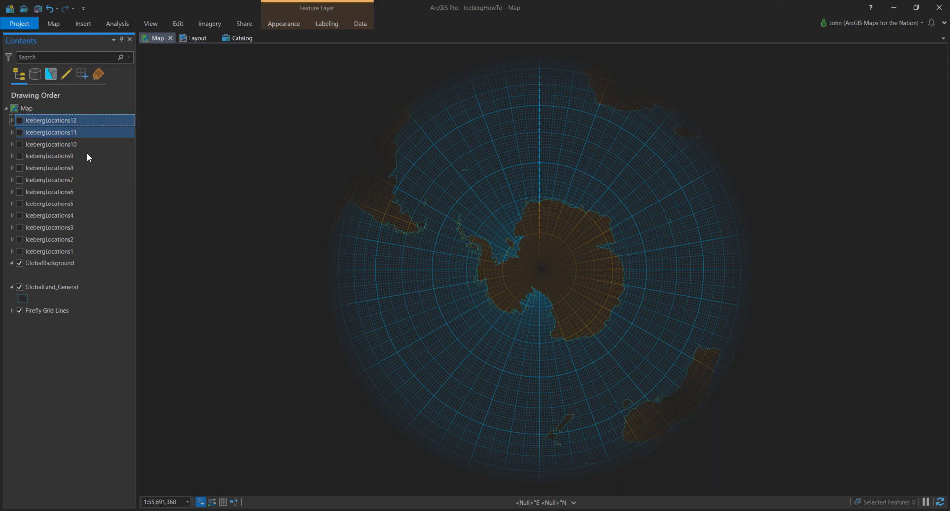
Step: Update the definition queries of IcebergLocations2 through 6 to Month equals 2 through 6
double_click(76, 238)
click(591, 199)
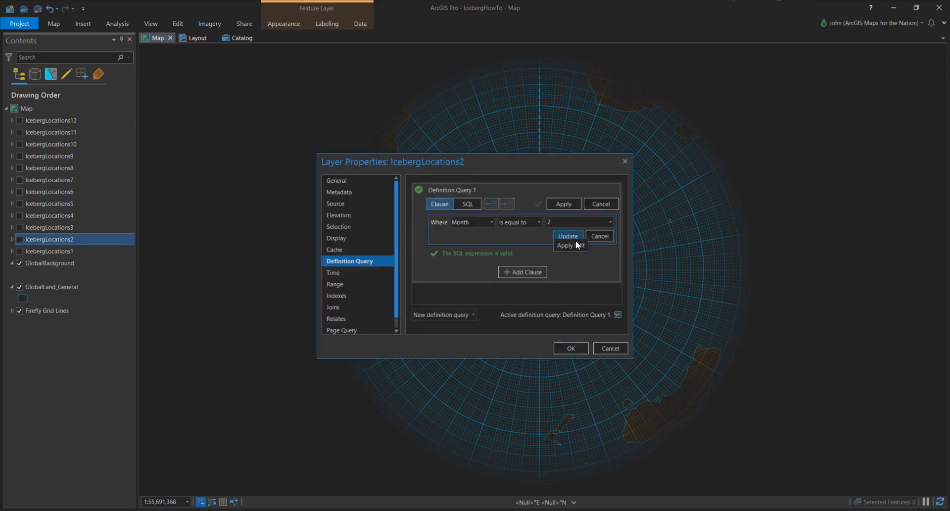
click(568, 235)
click(571, 348)
double_click(74, 228)
click(598, 222)
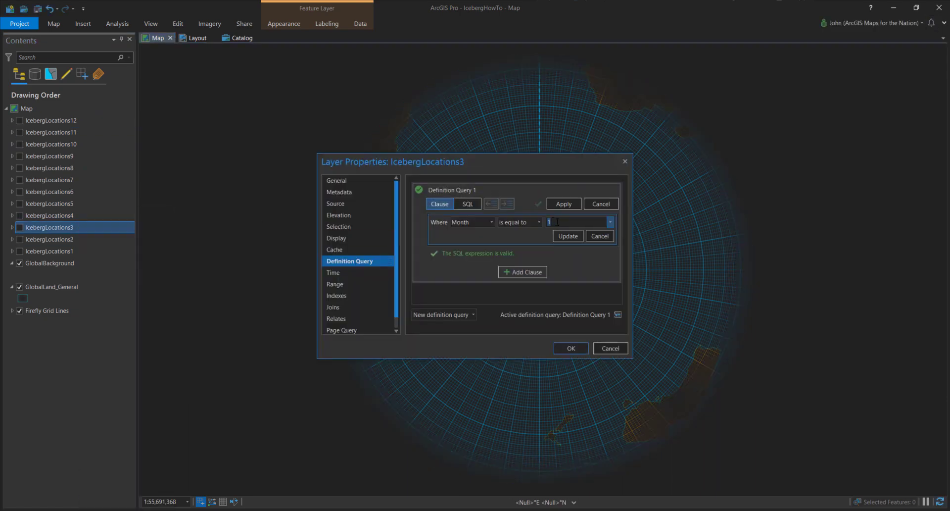
click(568, 236)
click(571, 347)
double_click(63, 215)
click(598, 221)
click(568, 236)
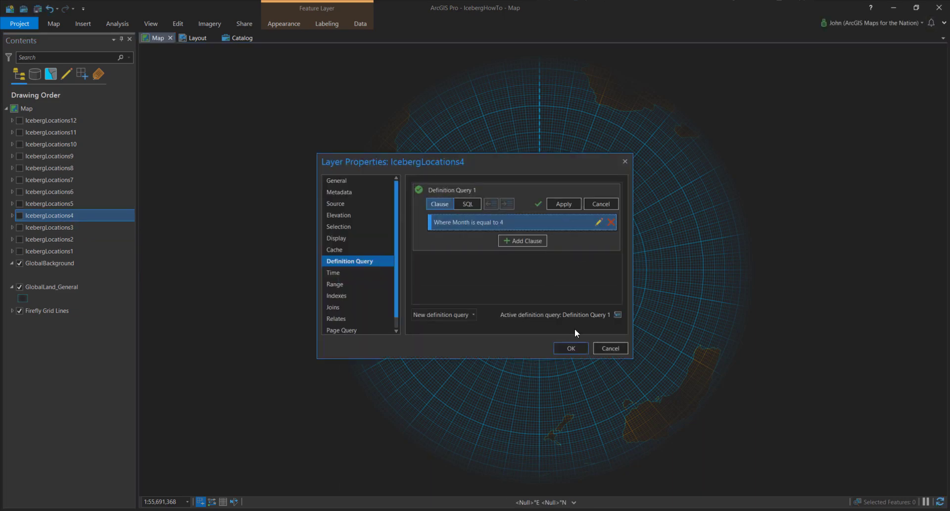
click(571, 348)
double_click(74, 204)
click(591, 200)
click(568, 236)
click(571, 348)
double_click(74, 192)
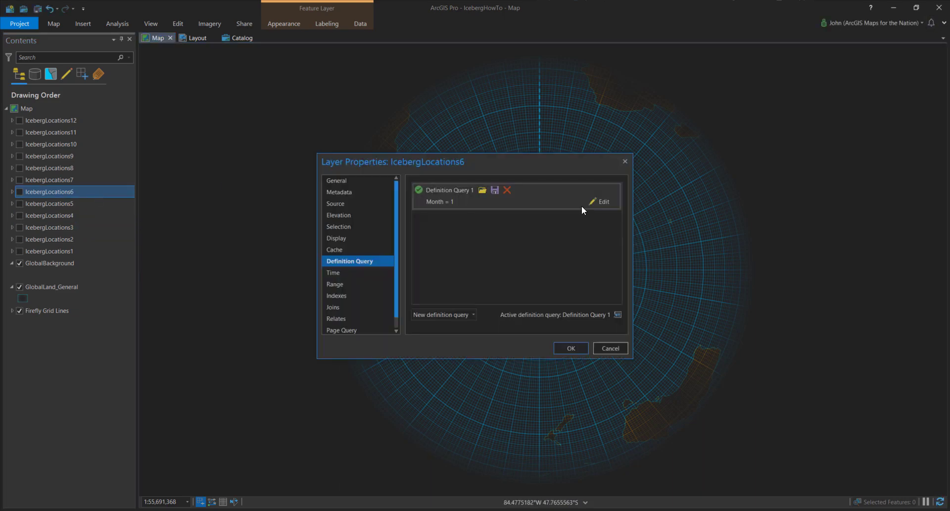
click(591, 200)
click(568, 235)
click(571, 348)
Step: Update the definition queries of IcebergLocations7 through 12 to Month equals 7 through 12
click(99, 180)
double_click(99, 179)
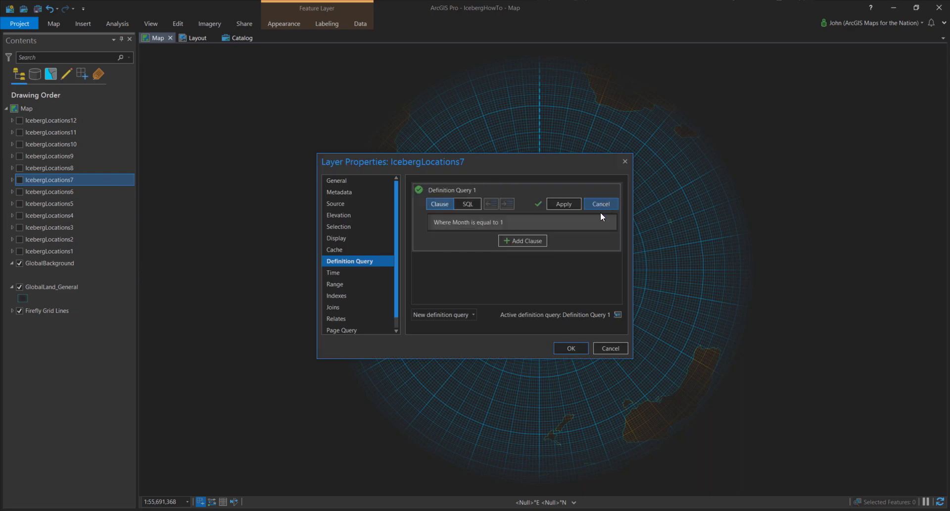
click(591, 200)
click(568, 236)
click(571, 348)
click(94, 171)
double_click(94, 171)
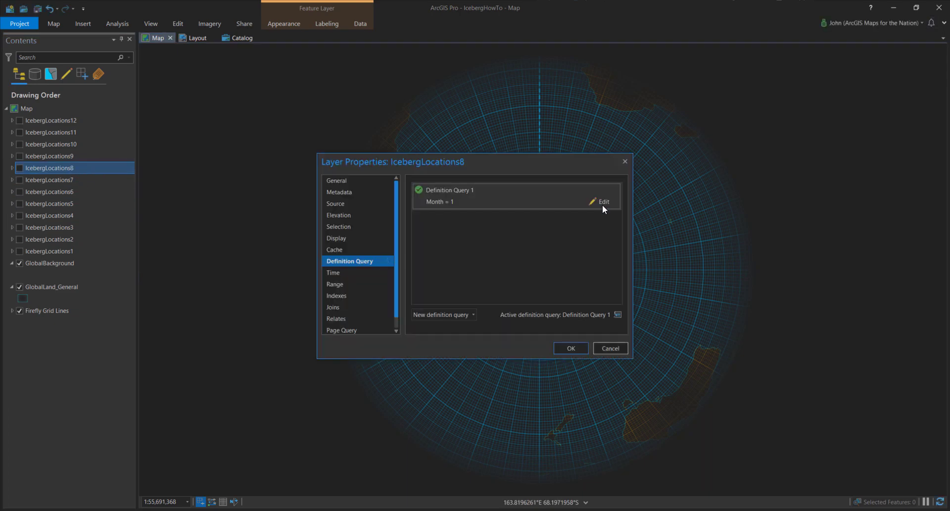
click(599, 201)
click(568, 236)
click(571, 348)
double_click(101, 157)
click(599, 201)
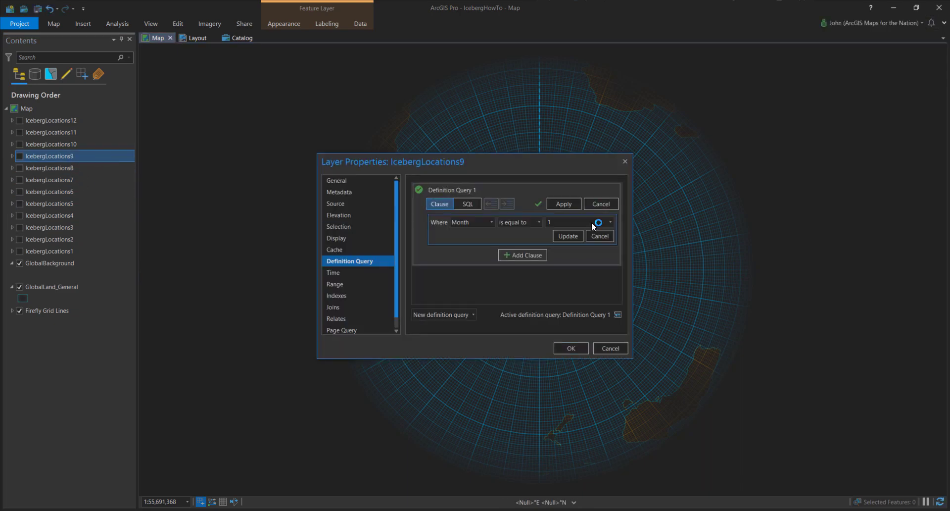
click(568, 236)
click(571, 348)
click(91, 145)
double_click(92, 145)
click(599, 201)
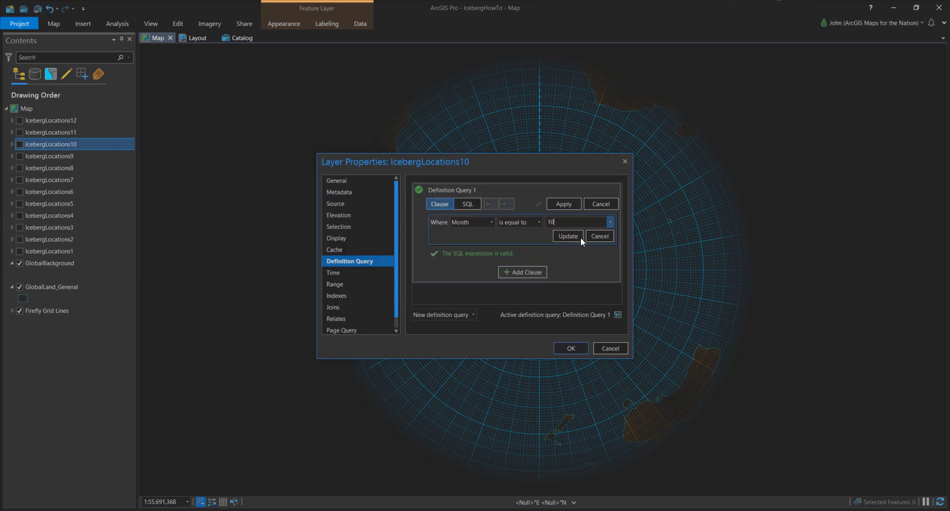
click(568, 236)
click(571, 348)
double_click(111, 133)
click(599, 201)
click(568, 235)
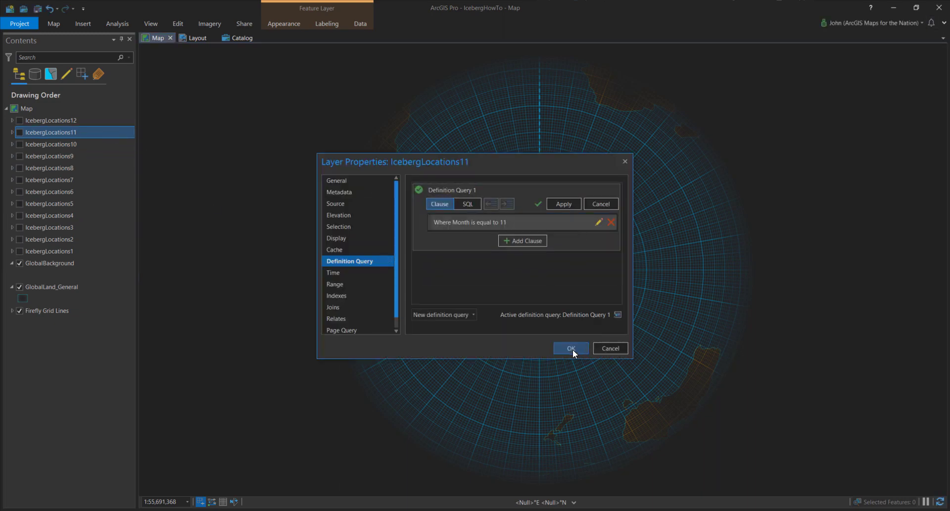
click(571, 348)
double_click(86, 120)
click(599, 201)
click(568, 235)
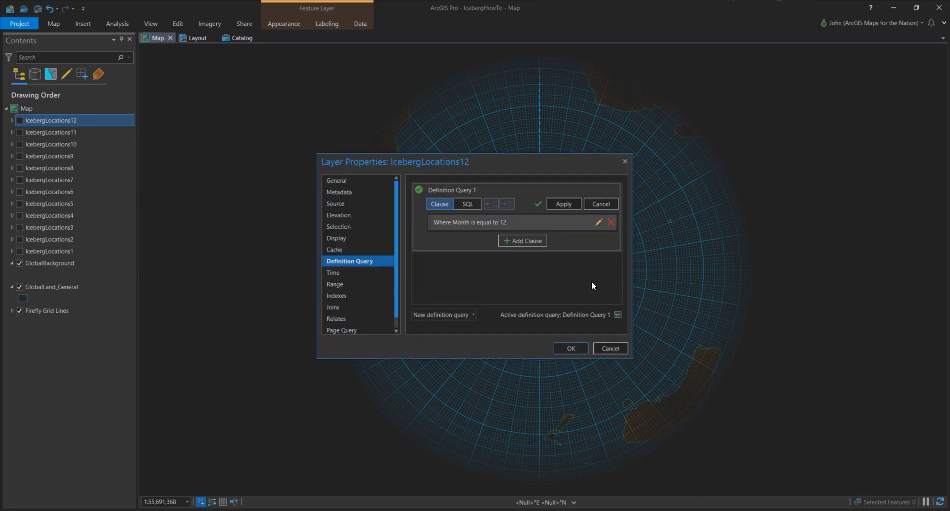
click(571, 347)
Step: Hide IcebergLocations12, 11 and 10, then add a new animation to the map
click(20, 120)
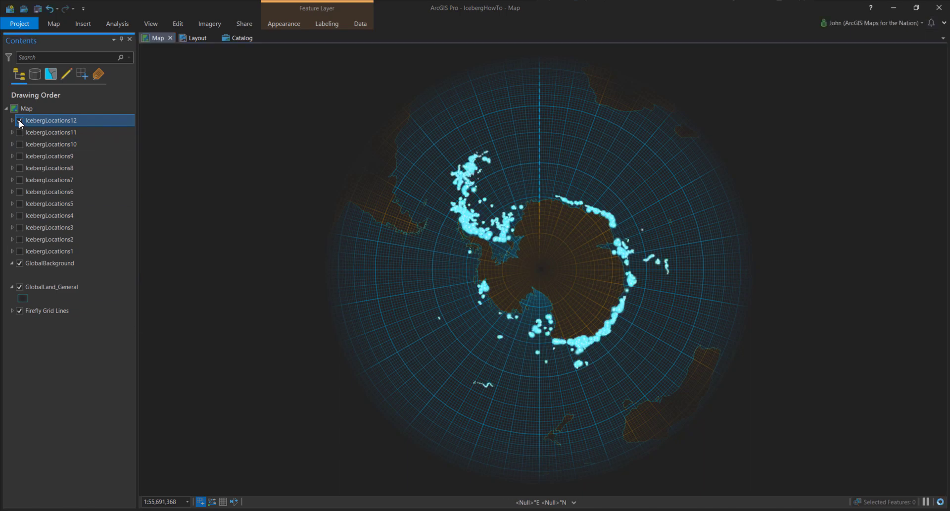
click(20, 132)
click(20, 144)
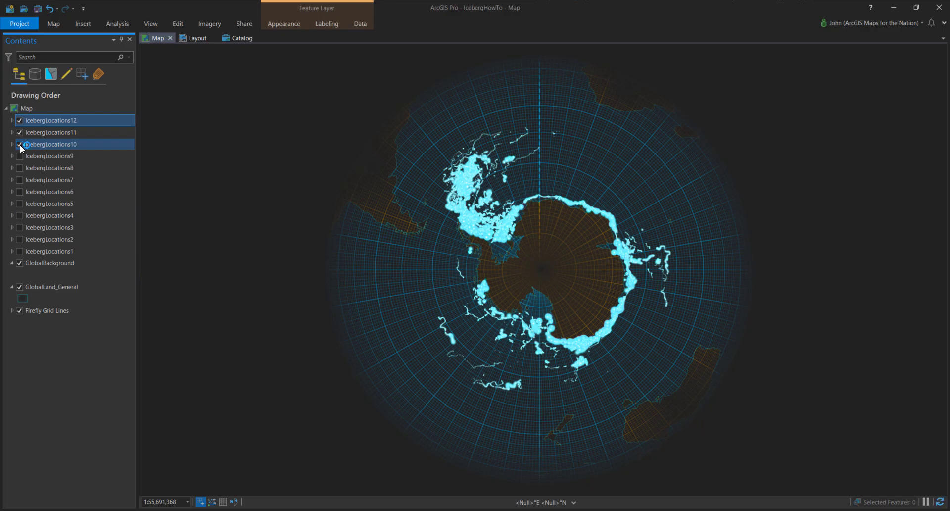
ctrl+click(20, 144)
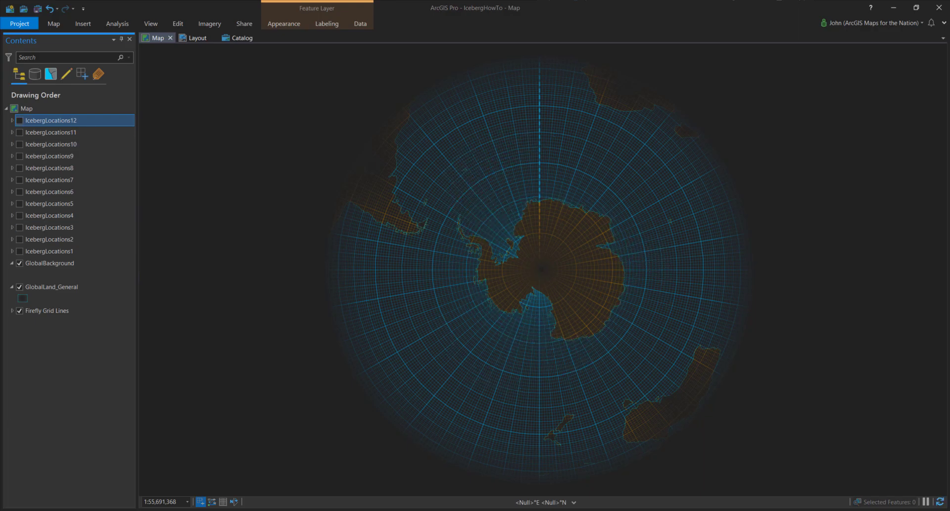
click(151, 24)
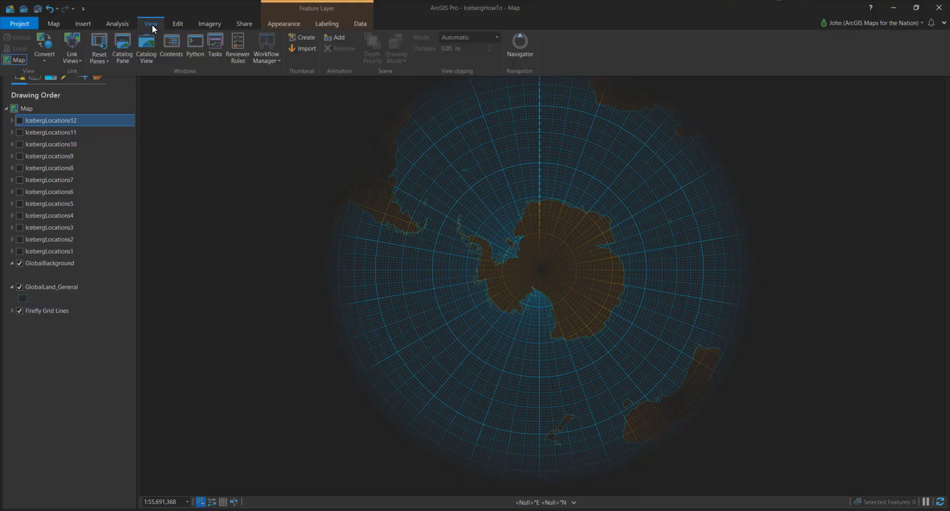
click(337, 39)
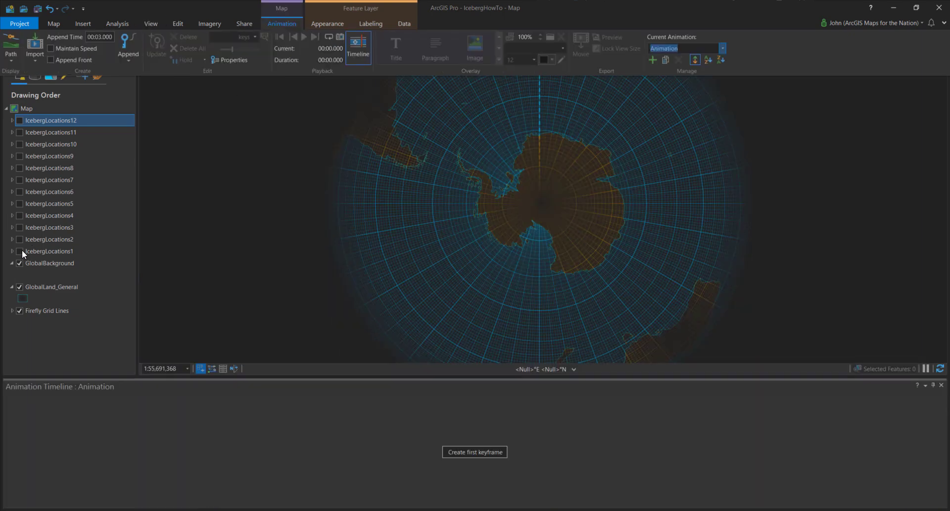
Step: Show IcebergLocations1, create the first keyframe, and set the append time to 0.2 seconds
click(20, 251)
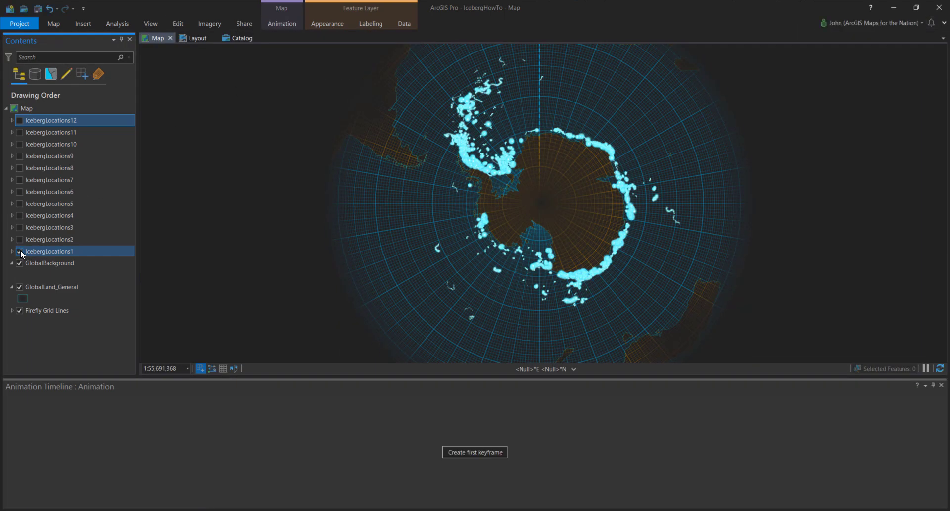
click(477, 452)
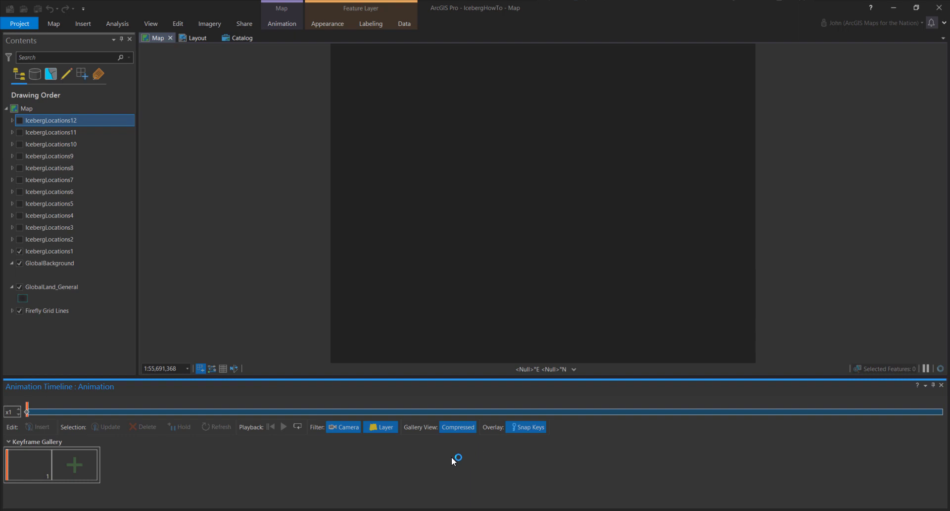
click(282, 25)
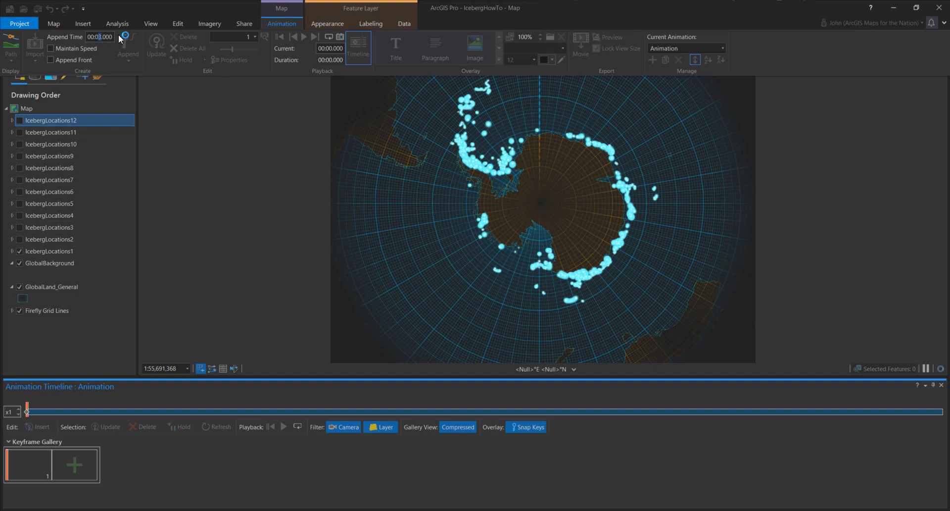
text(0)
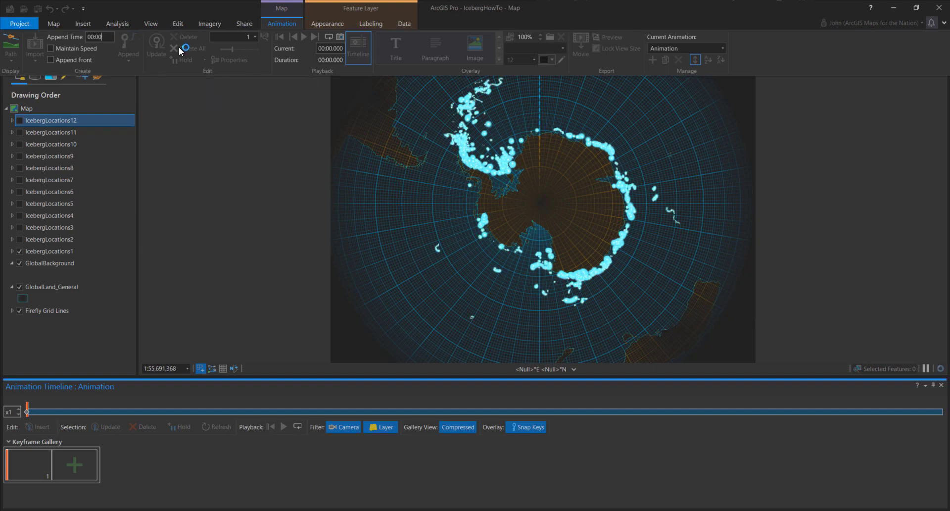
text(.2)
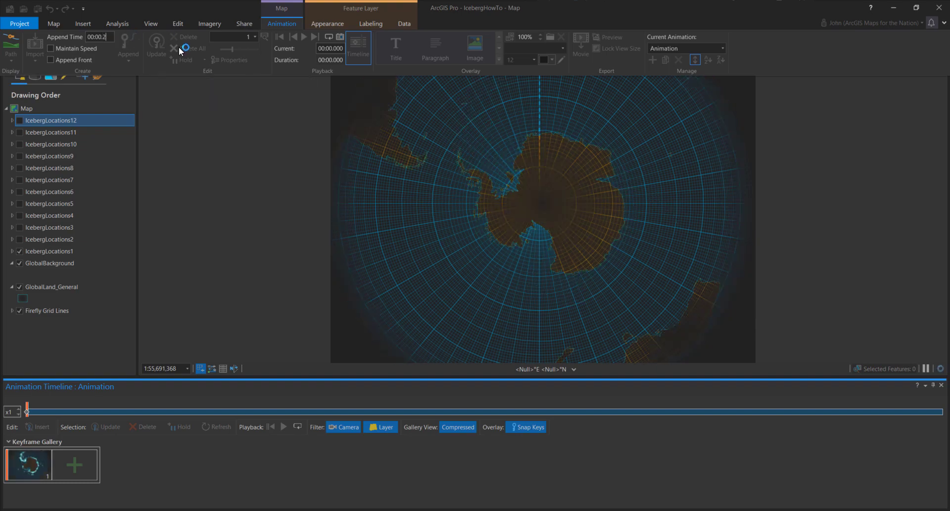
key(Return)
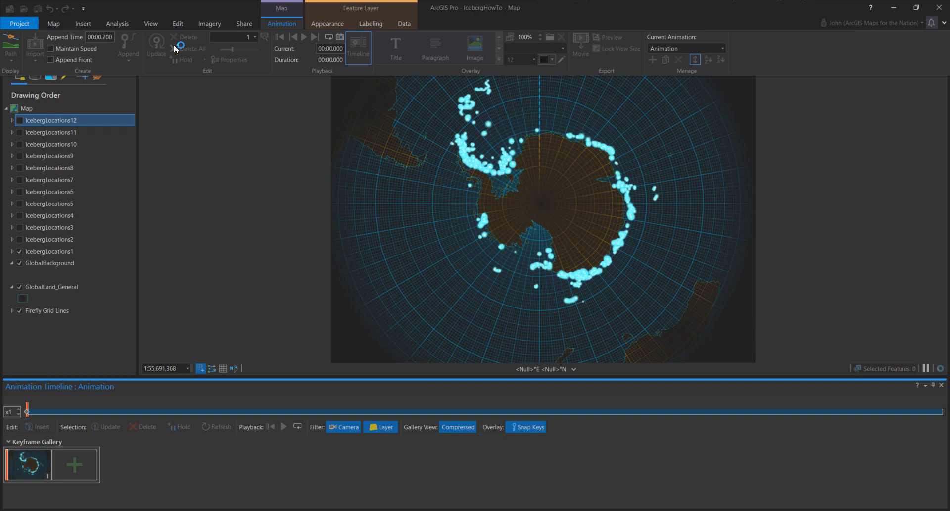
Step: Swap IcebergLocations1 for IcebergLocations2, append a month-two keyframe, then hide IcebergLocations2
click(20, 251)
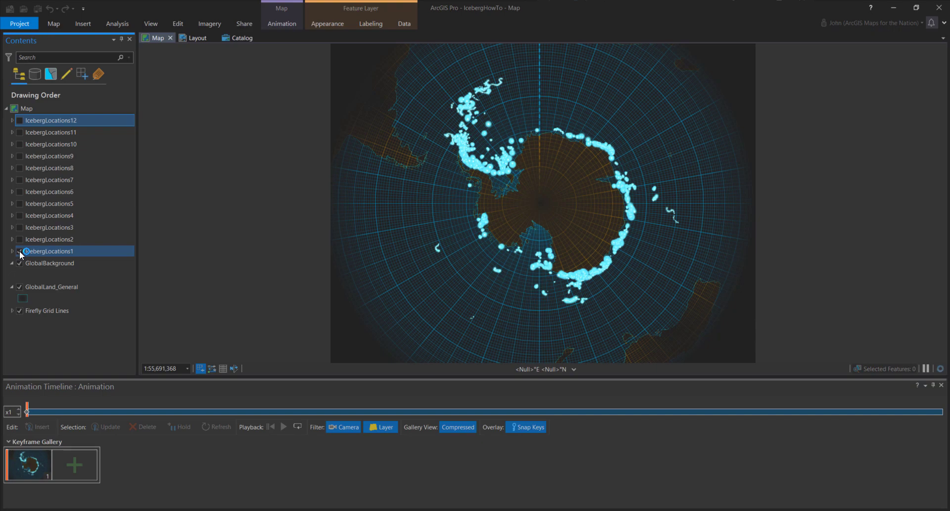
click(20, 239)
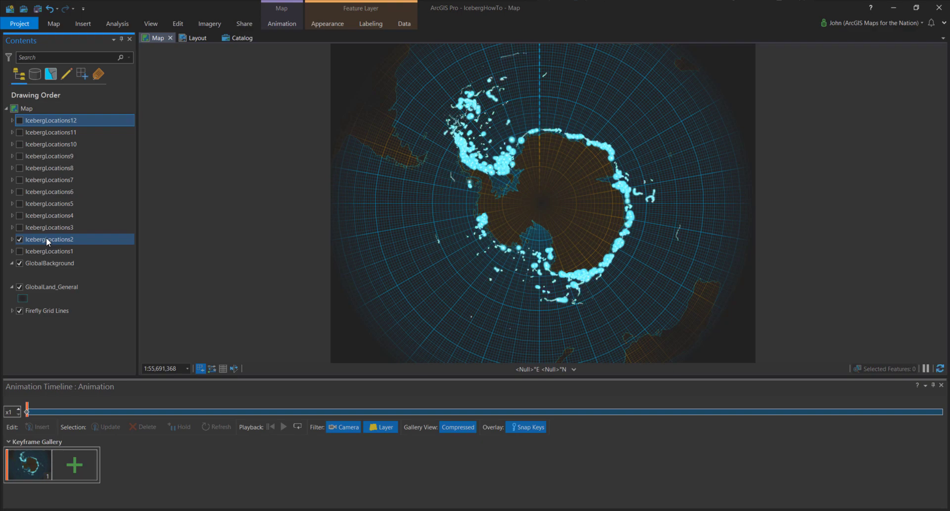
click(76, 464)
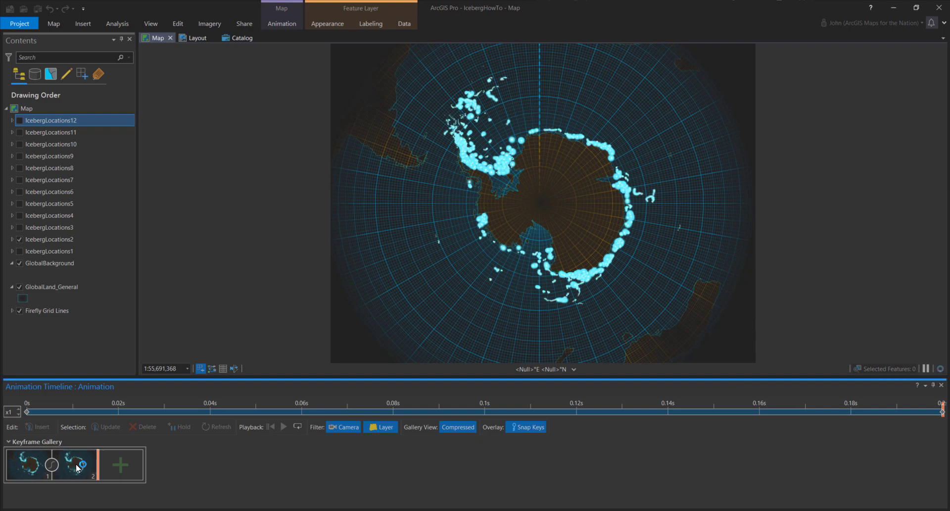
click(20, 239)
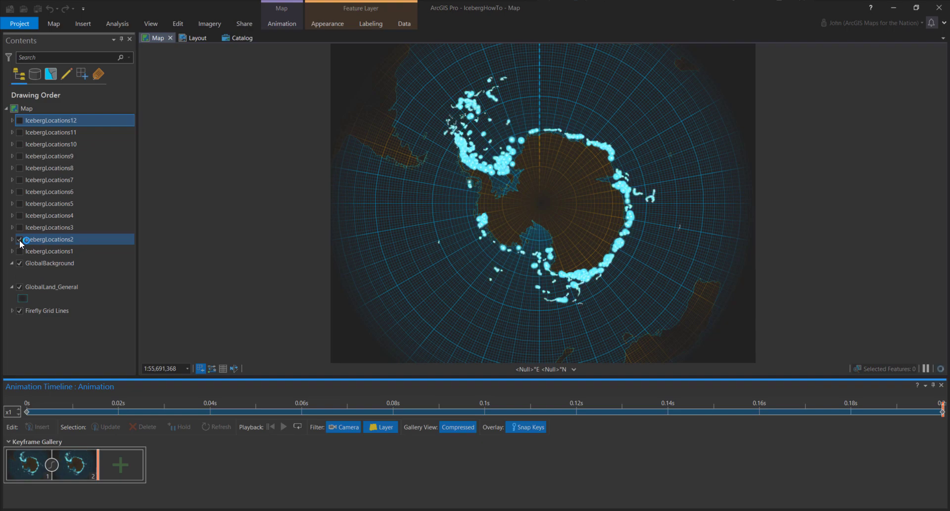
click(19, 239)
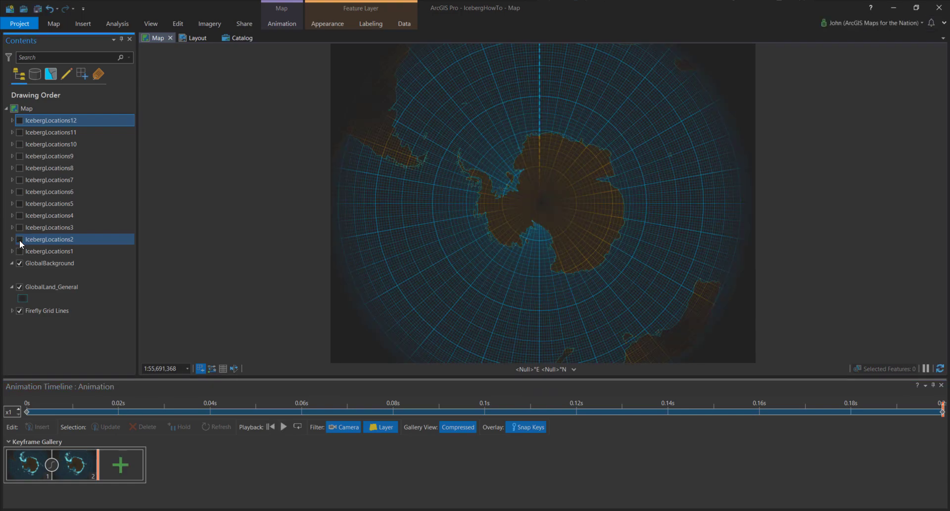
Step: Pause map drawing and add keyframes for the monthly iceberg layers 3 through 6
click(926, 369)
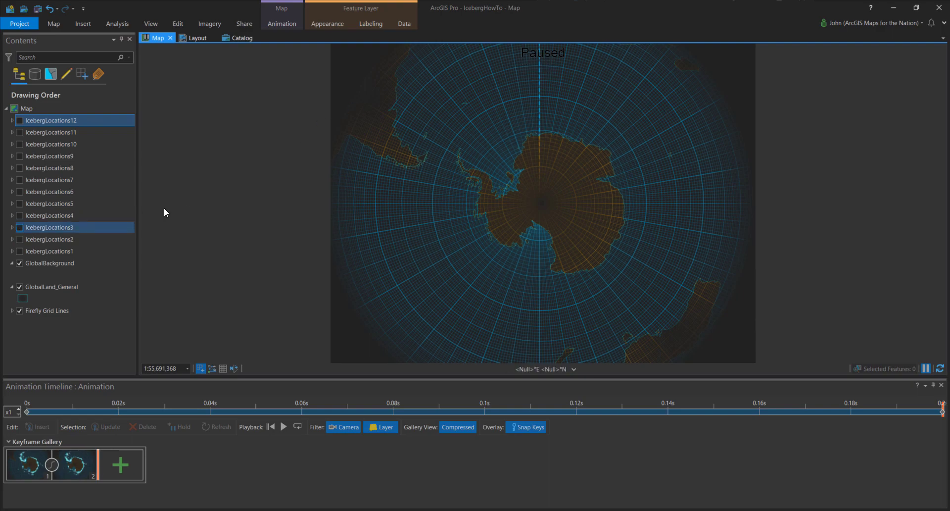
click(20, 227)
click(120, 464)
click(168, 462)
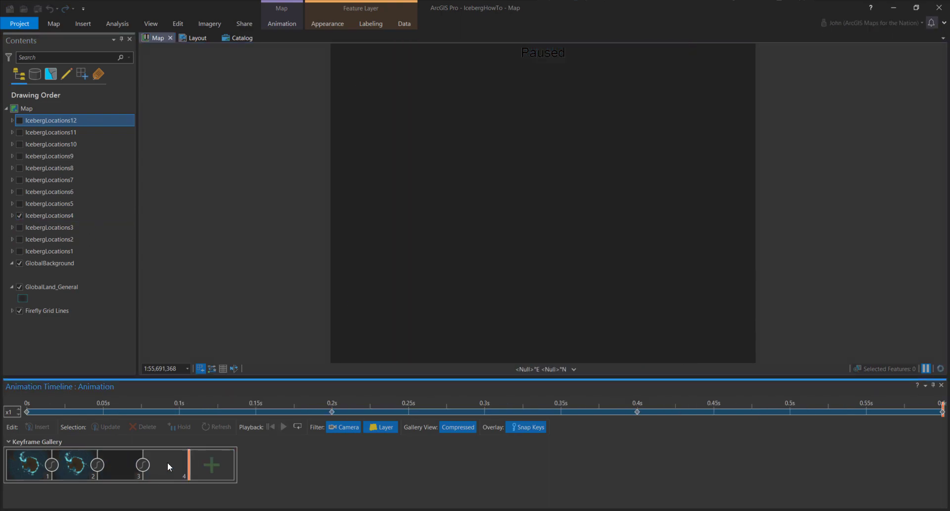
click(20, 228)
click(19, 203)
click(218, 462)
click(20, 203)
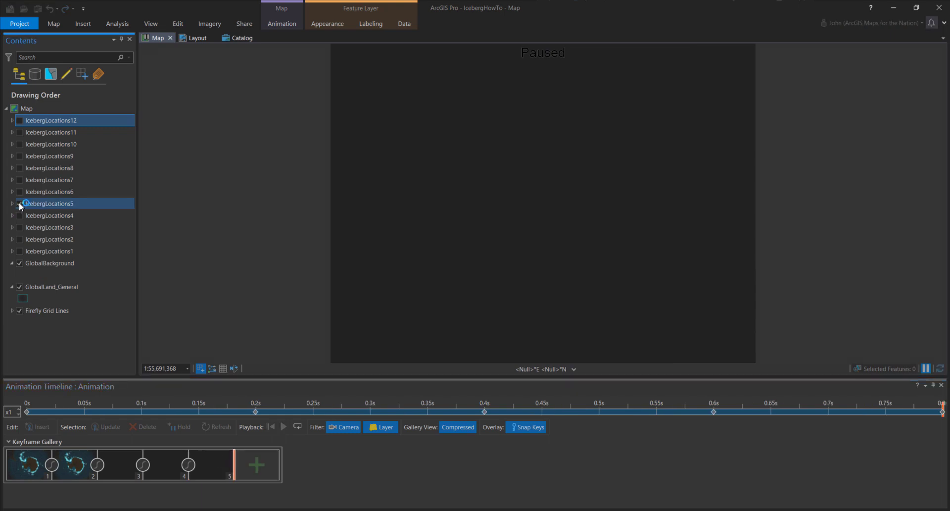
click(20, 191)
click(257, 464)
Step: Add keyframes for IcebergLocations7 through IcebergLocations10, showing one layer at a time
click(20, 191)
click(20, 180)
click(302, 464)
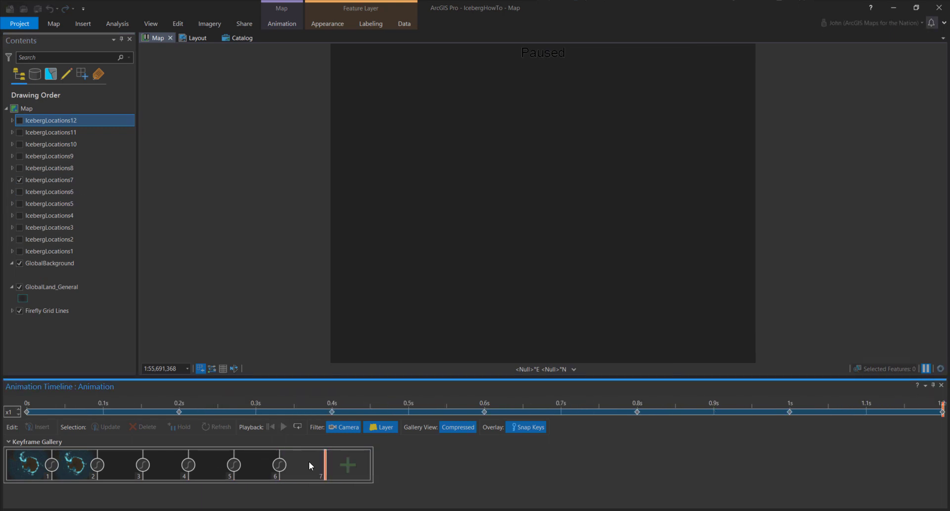
click(20, 179)
click(20, 168)
click(348, 463)
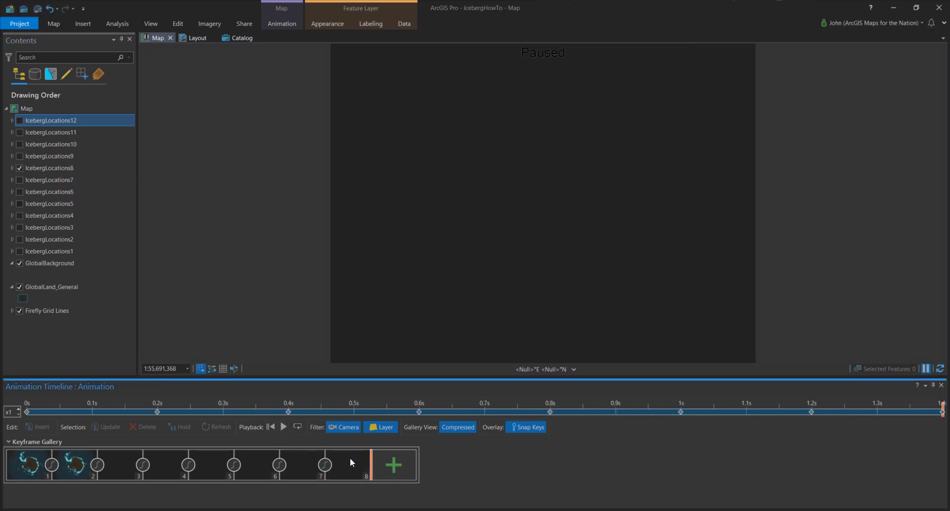
click(20, 168)
click(20, 156)
click(394, 464)
click(20, 156)
click(20, 144)
click(438, 464)
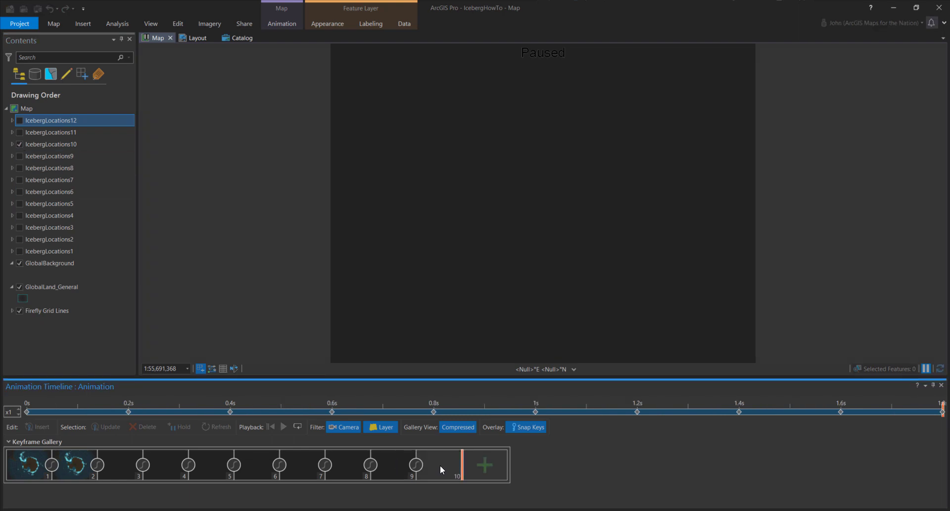
Step: Add keyframes for IcebergLocations11 and IcebergLocations12, then resume map drawing
click(20, 144)
click(20, 132)
click(490, 464)
click(20, 132)
click(20, 120)
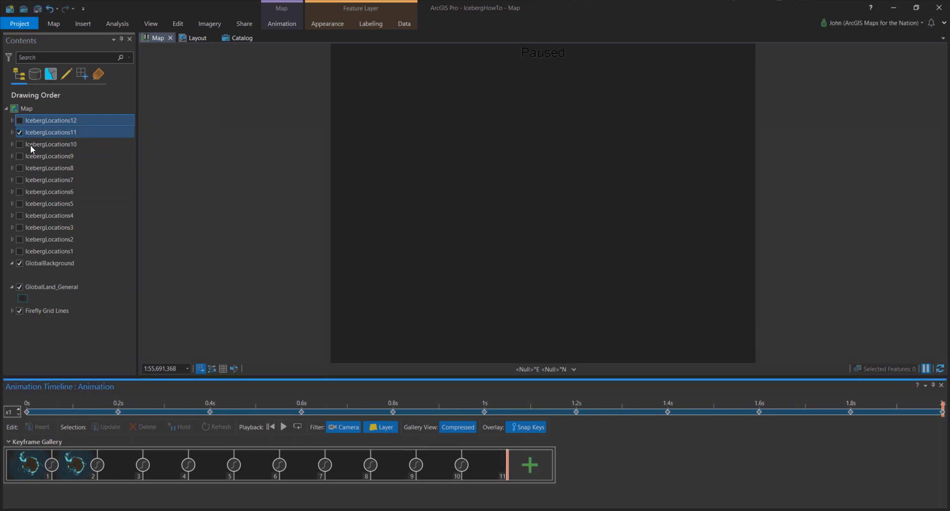
click(530, 465)
click(929, 369)
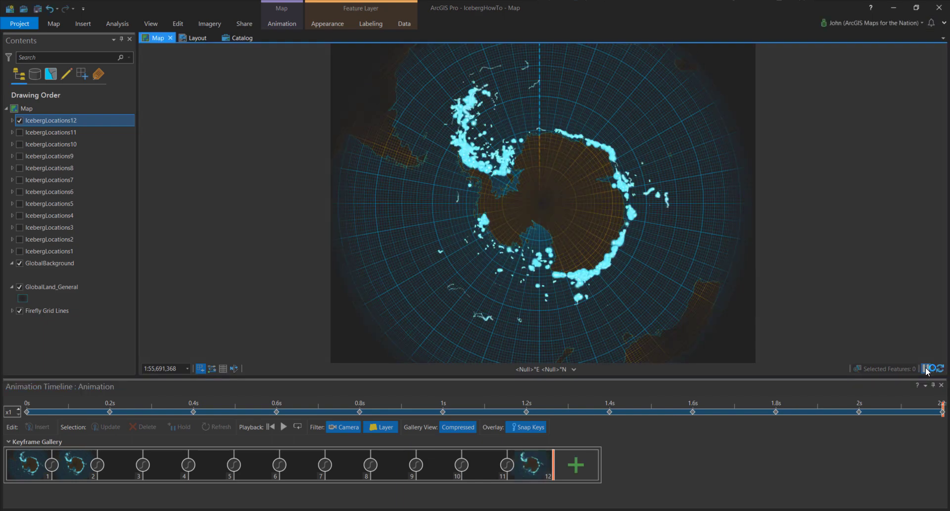
Step: Open the Movie export settings from the Animation tab and clear the default file name 'Map'
click(281, 24)
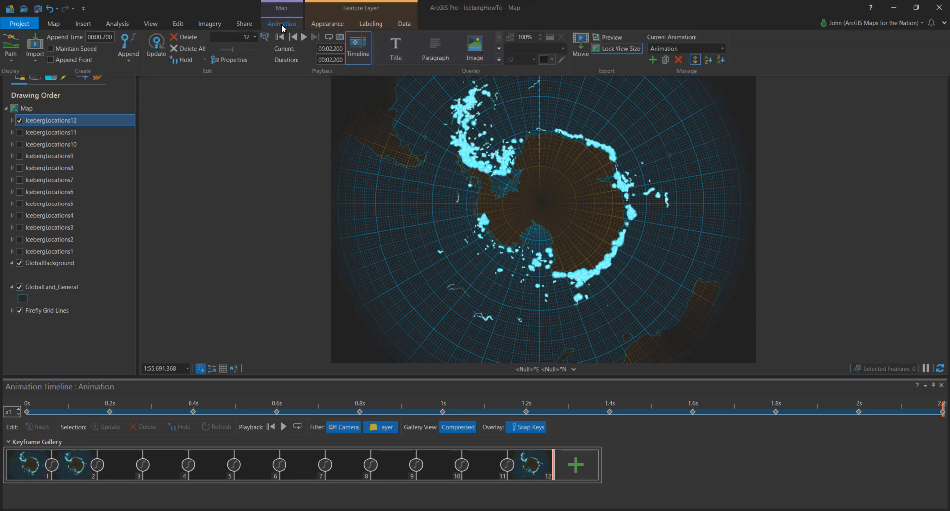
click(581, 50)
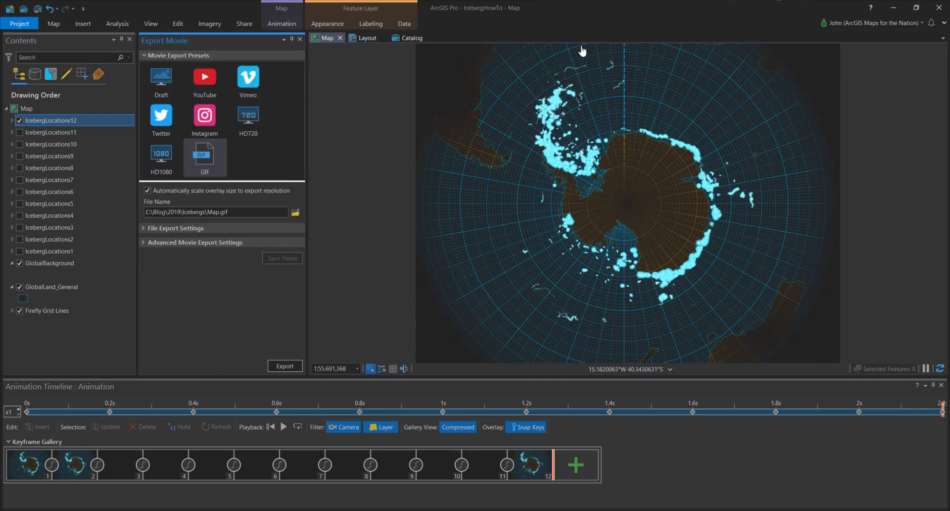
click(219, 212)
key(BackSpace)
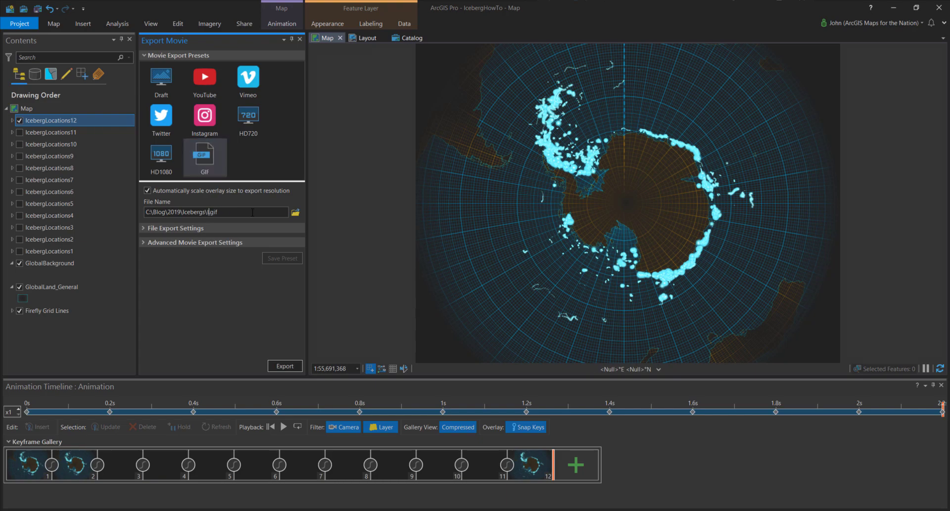